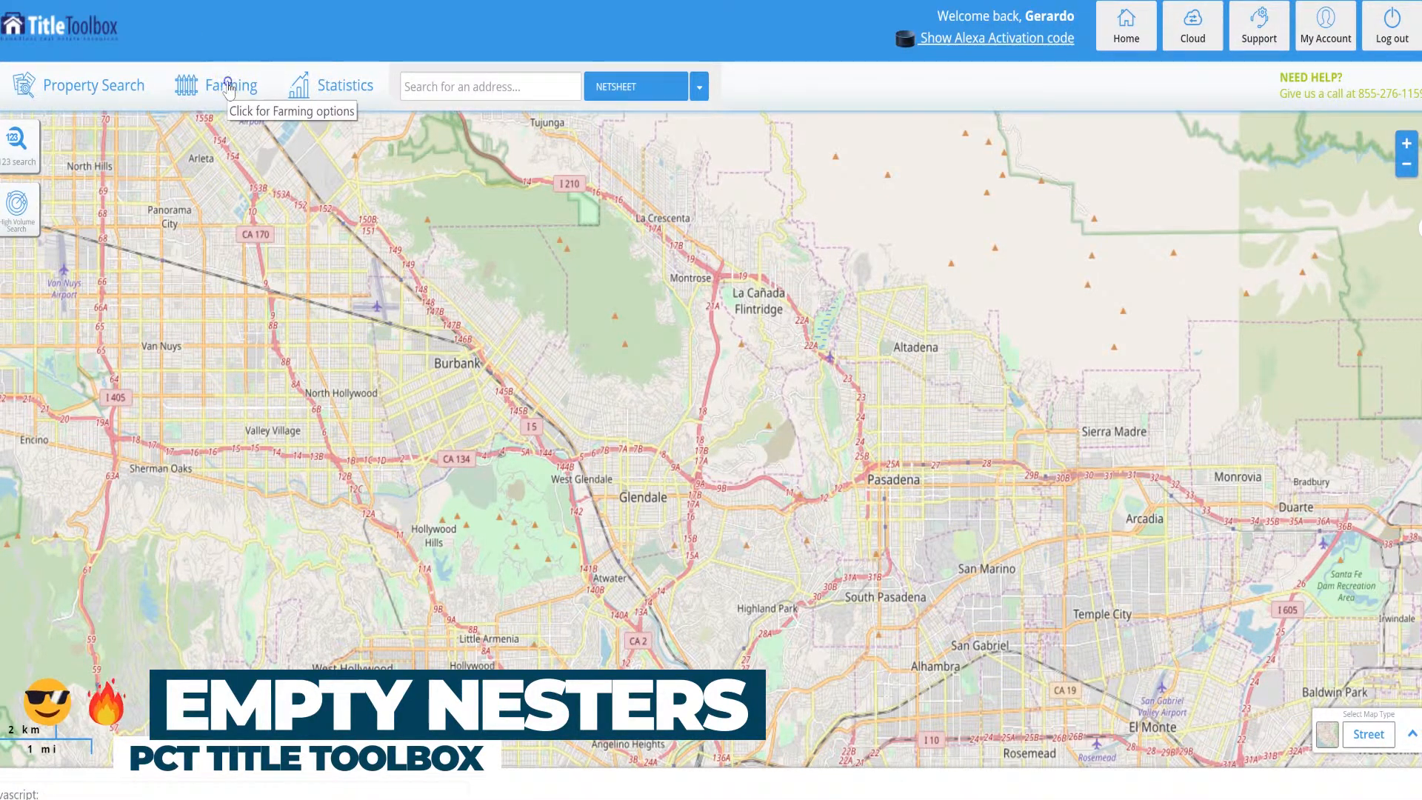
Start a Radius Search from the farming search options.
left_click(229, 89)
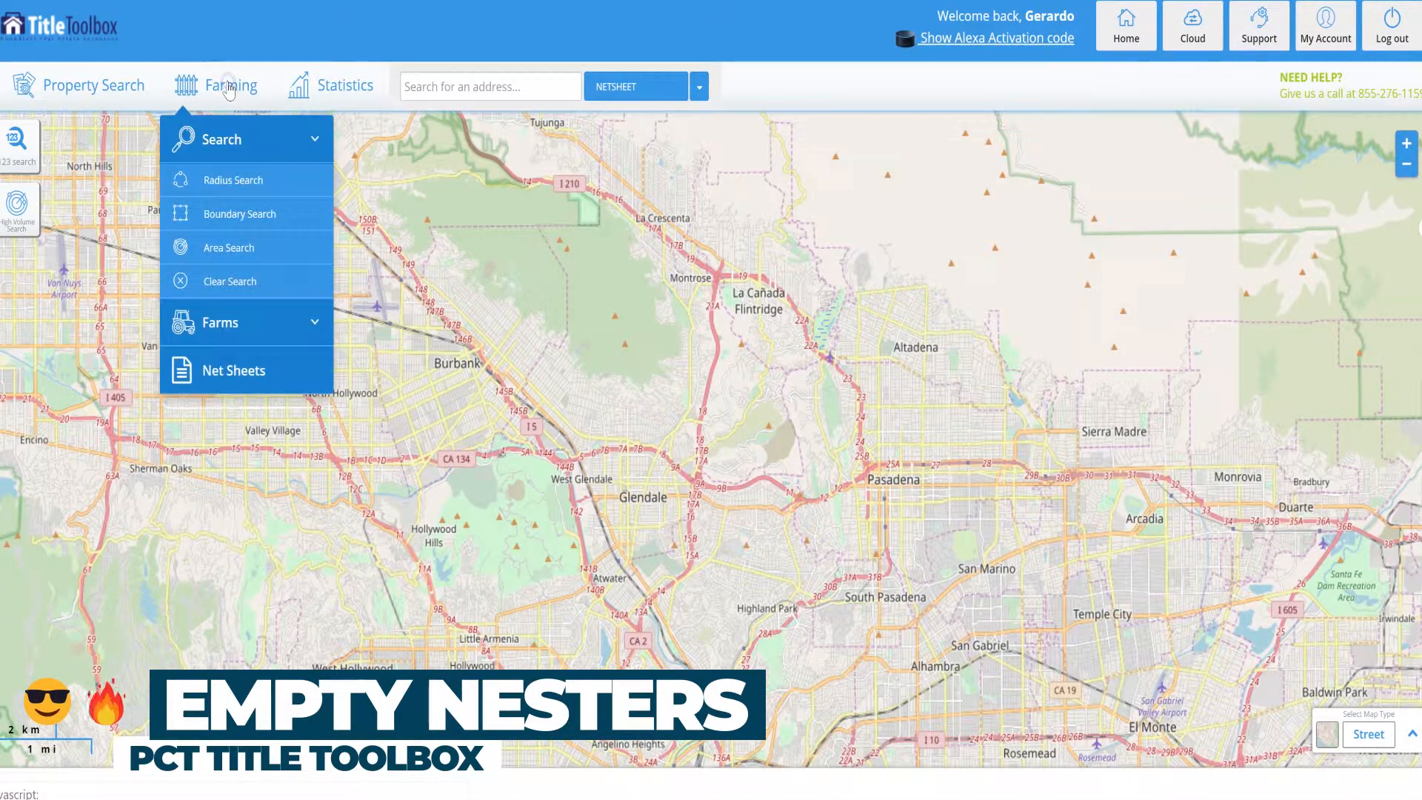
left_click(248, 189)
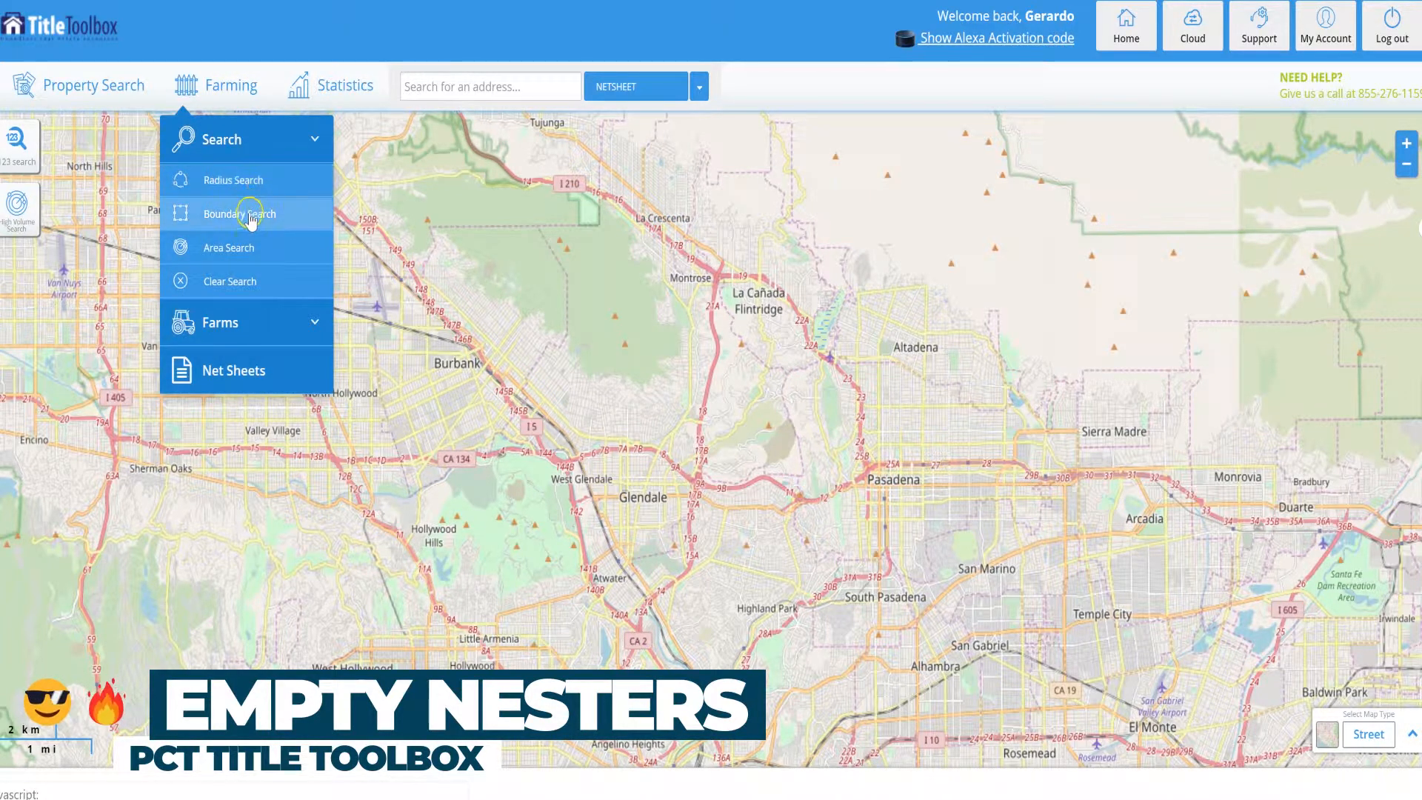
left_click(250, 217)
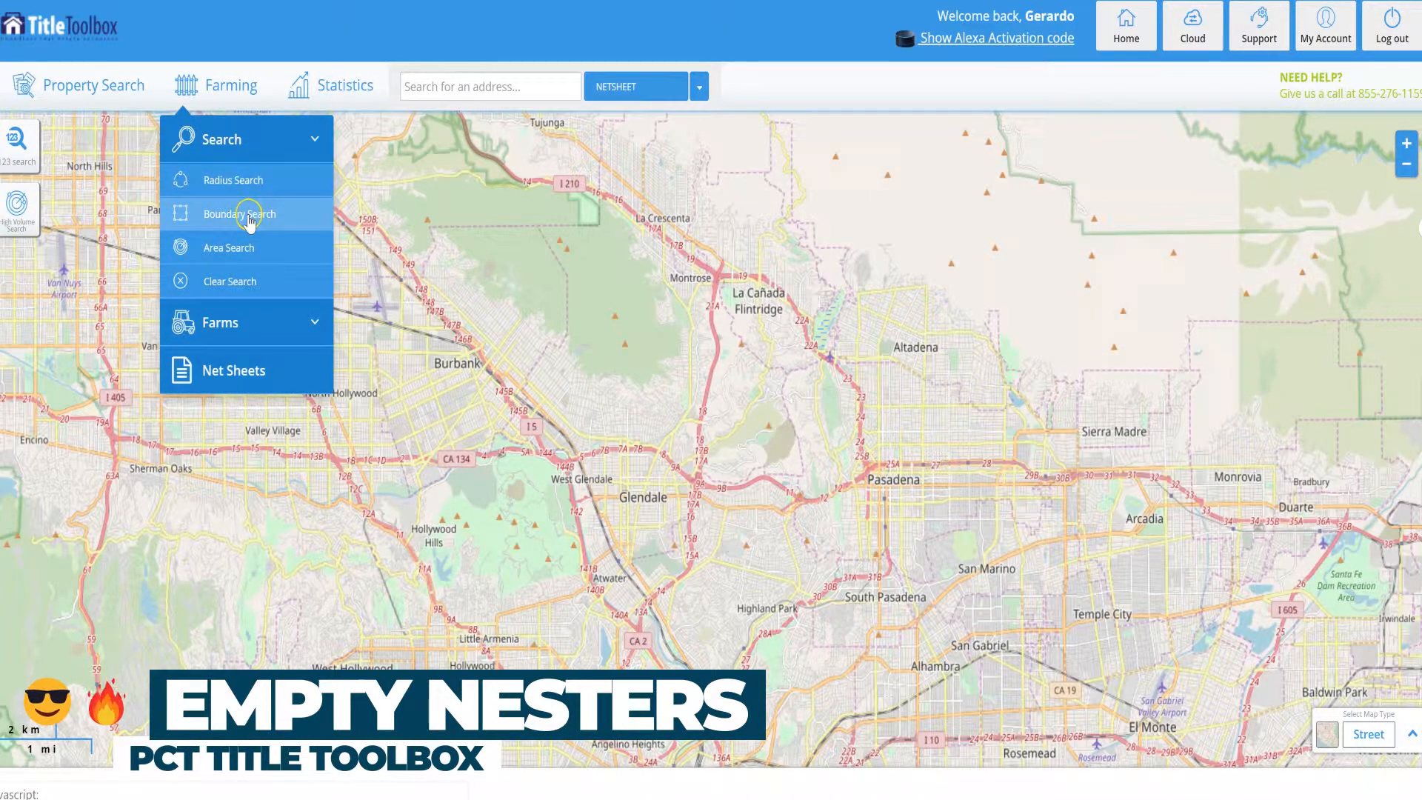
left_click(216, 255)
left_click(236, 186)
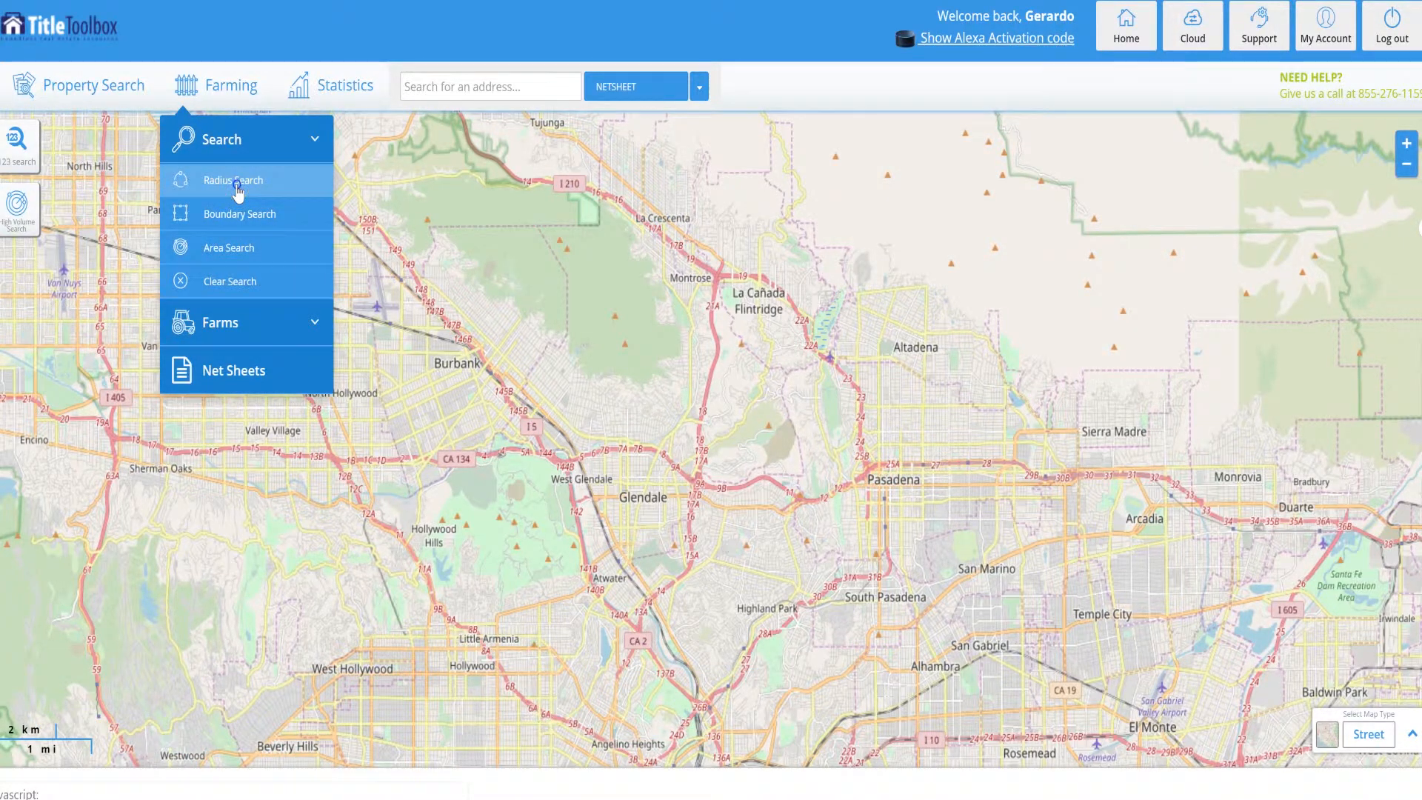
left_click(237, 189)
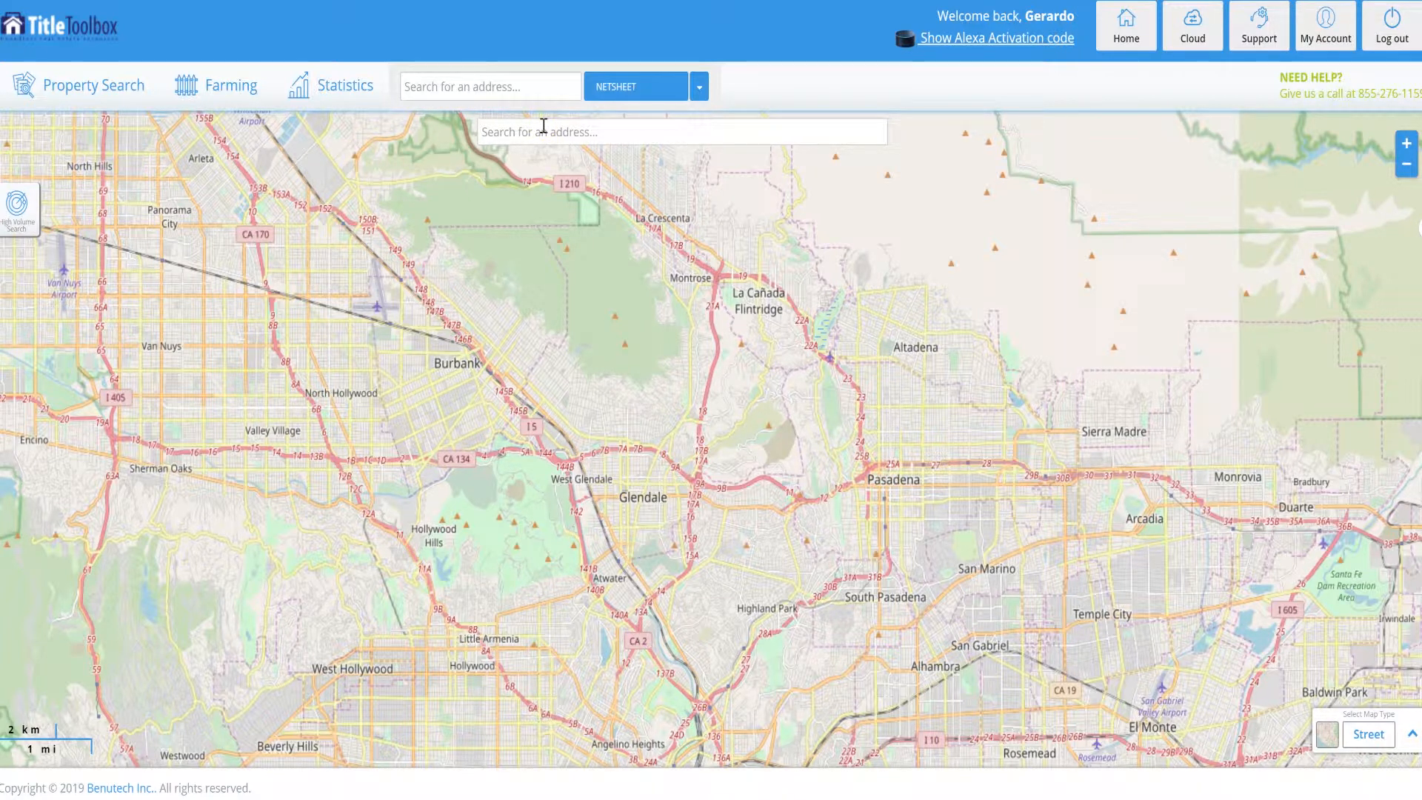
Locate the property on the map by entering its street address in La Verne and choosing the matching suggestion.
left_click(519, 133)
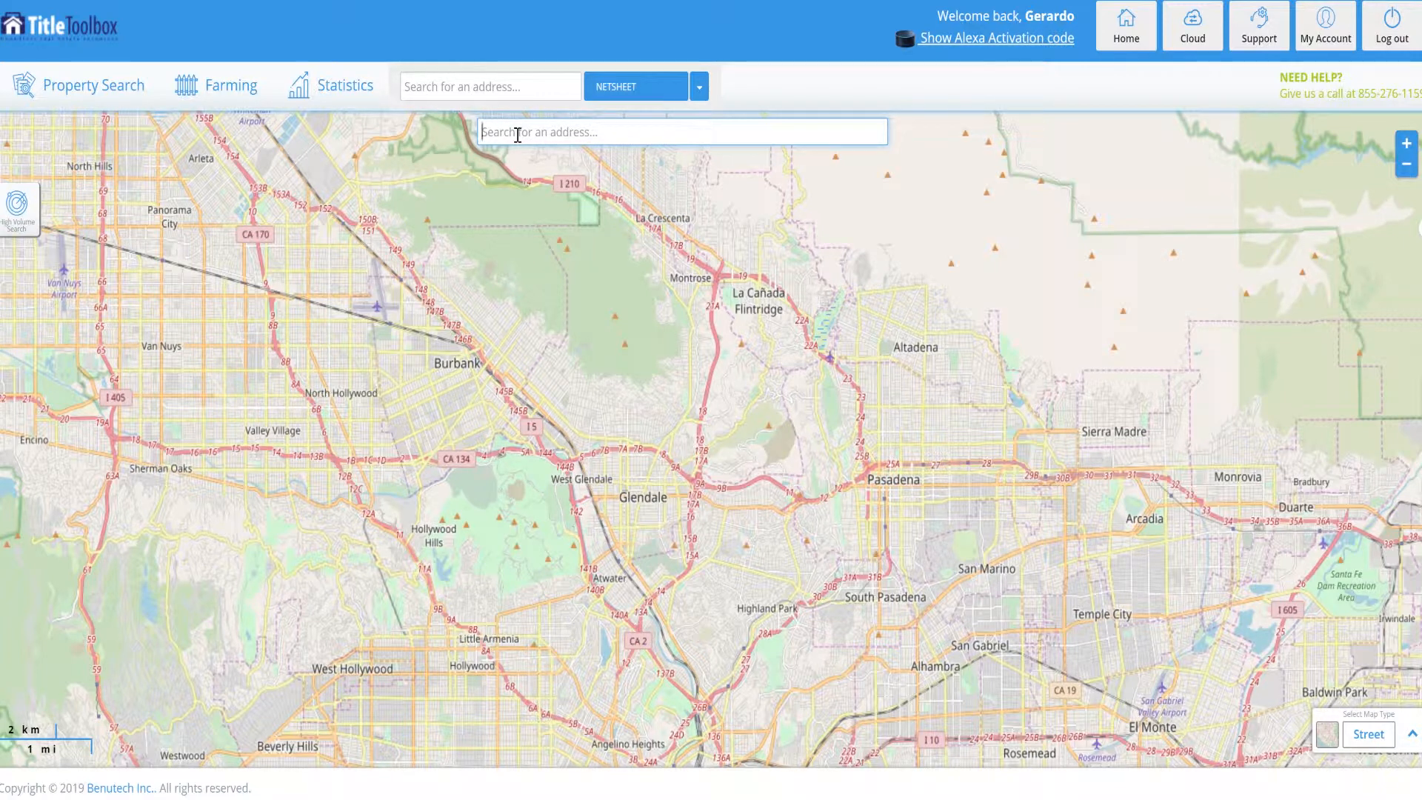
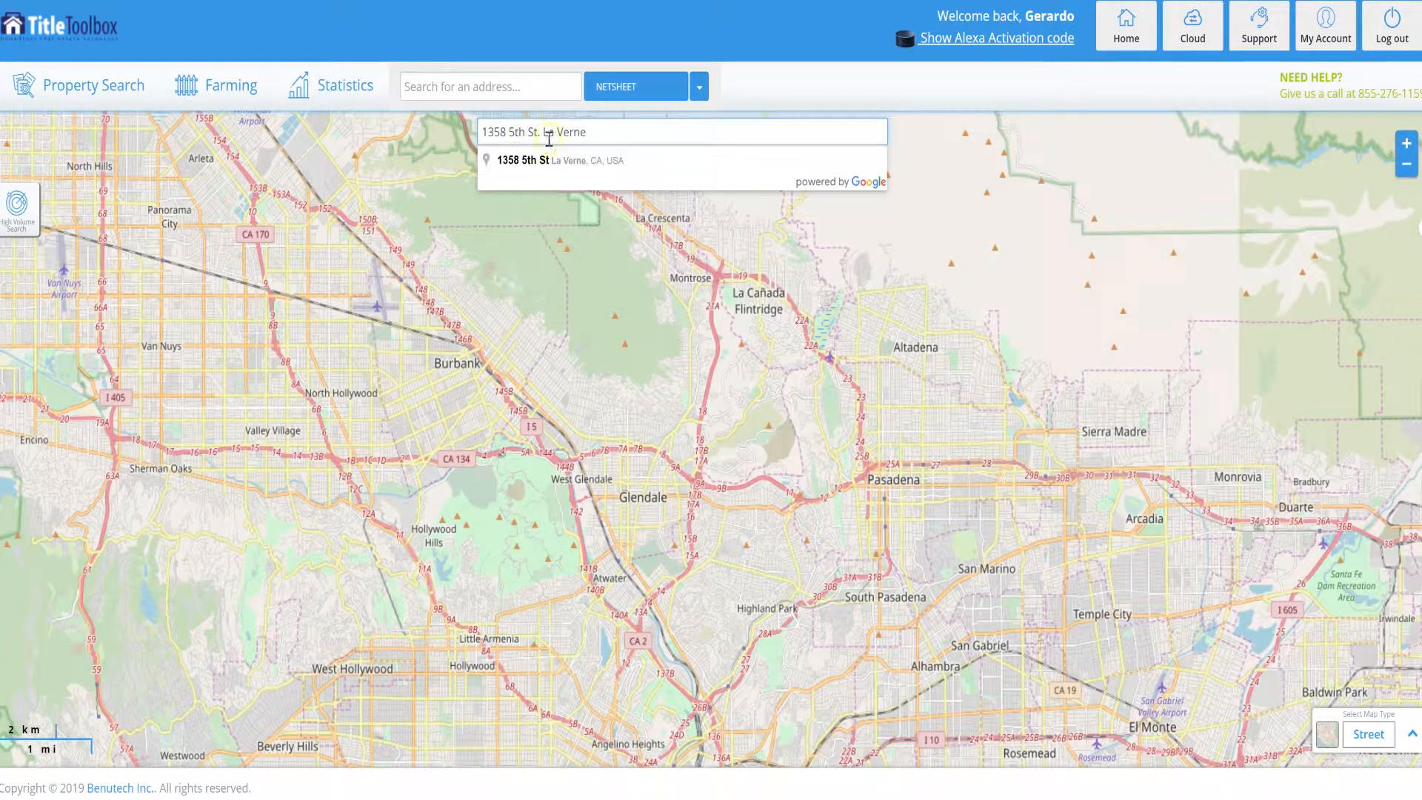
left_click(600, 164)
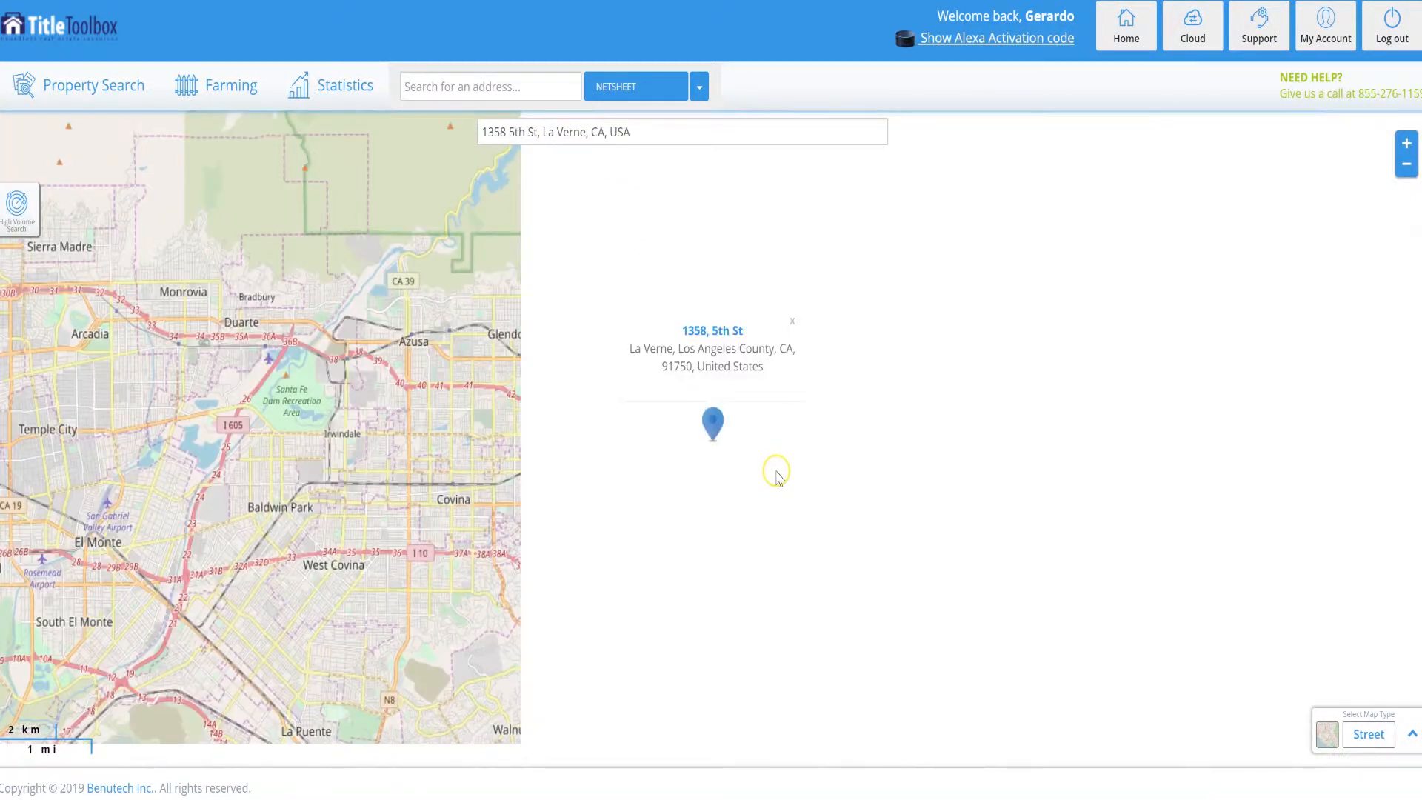
Dismiss the address marker's information popup and place the radius search circle centred on the marker.
left_click(1407, 146)
left_click(1407, 146)
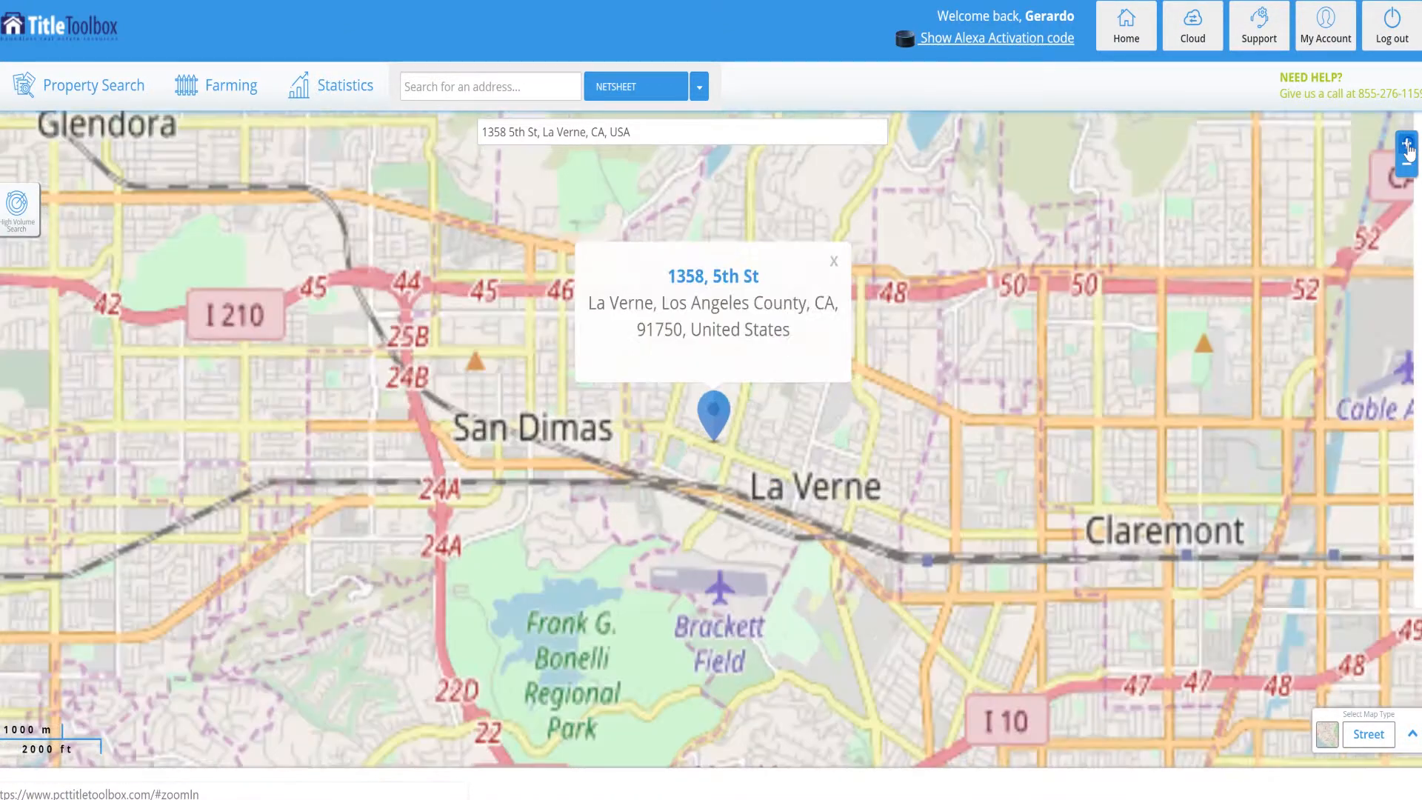
left_click(1407, 146)
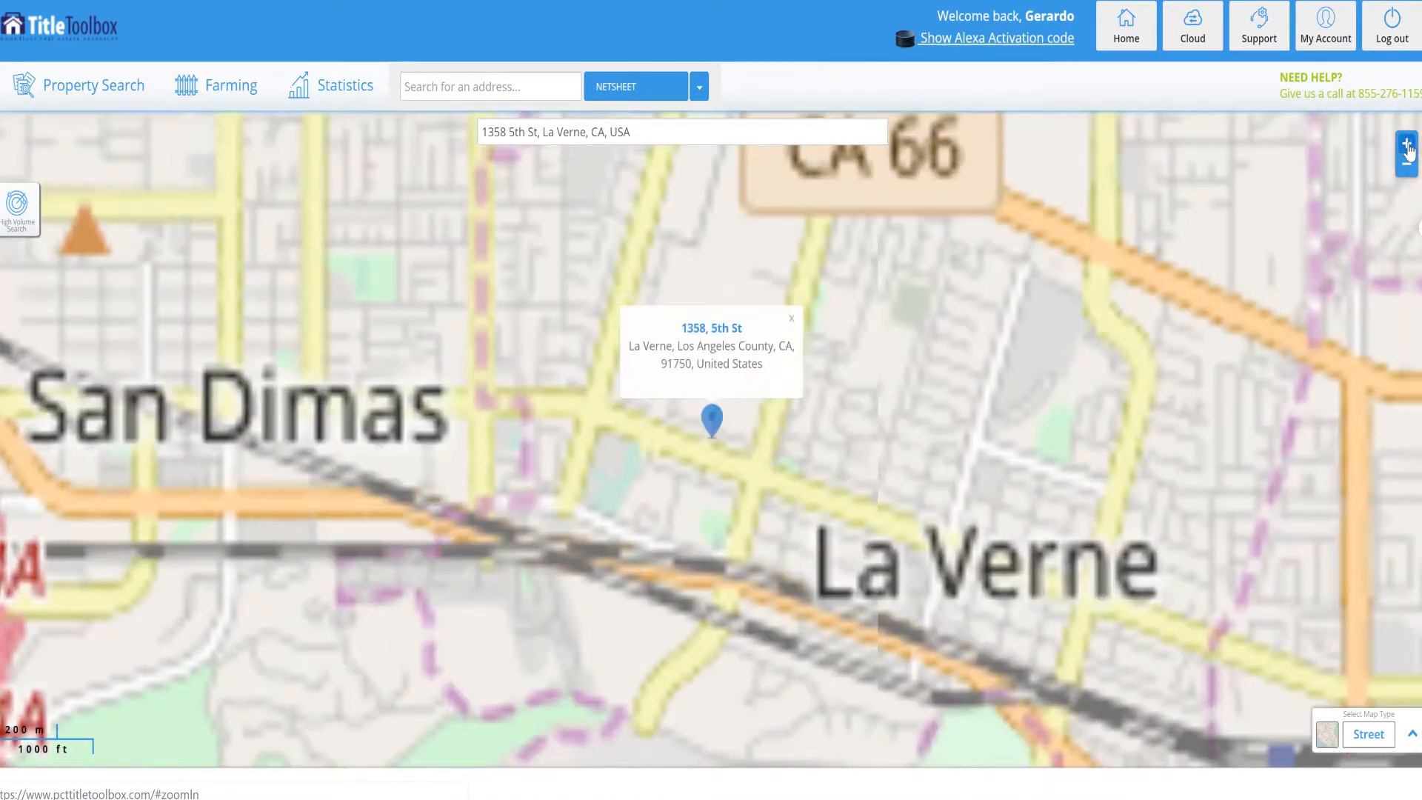
left_click(1408, 147)
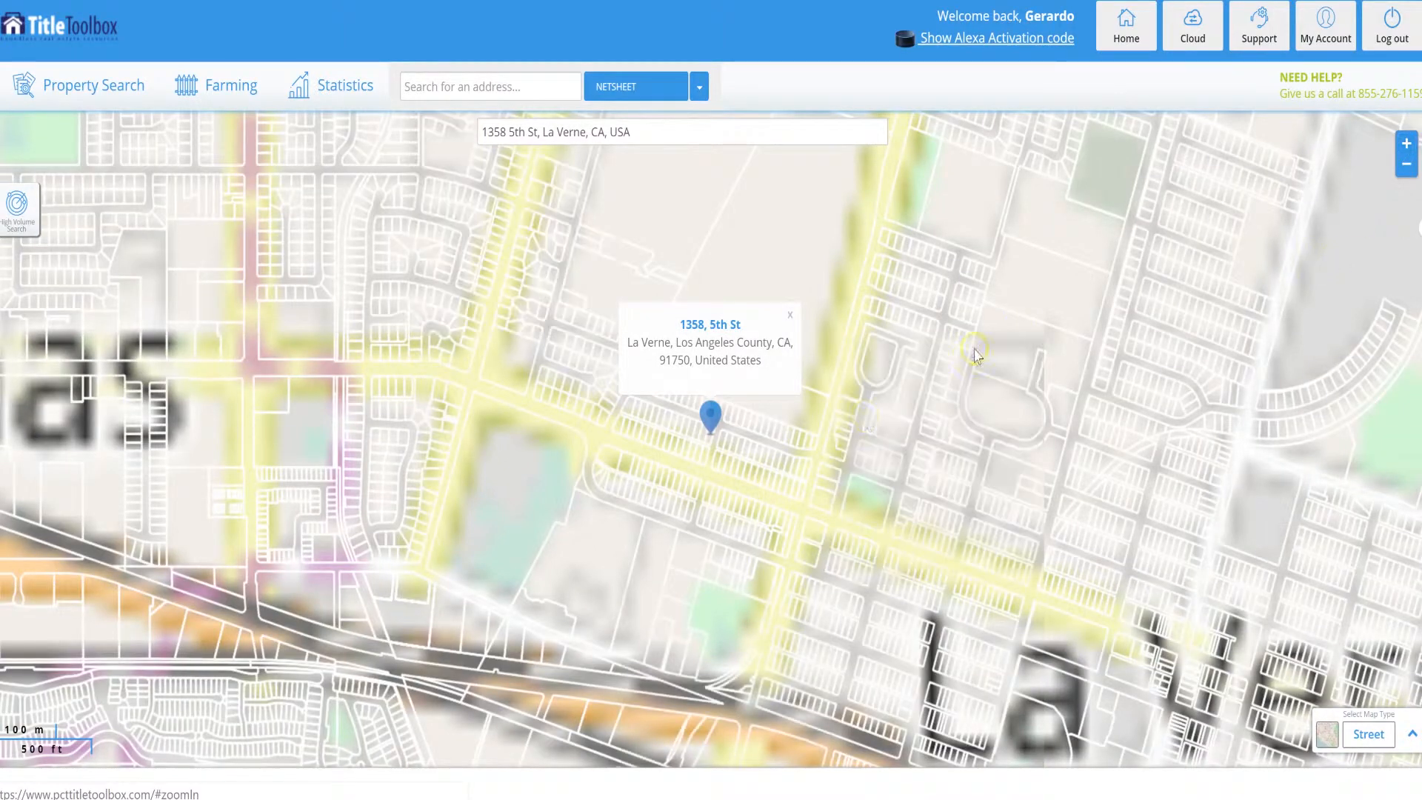
left_click(791, 317)
left_click(728, 408)
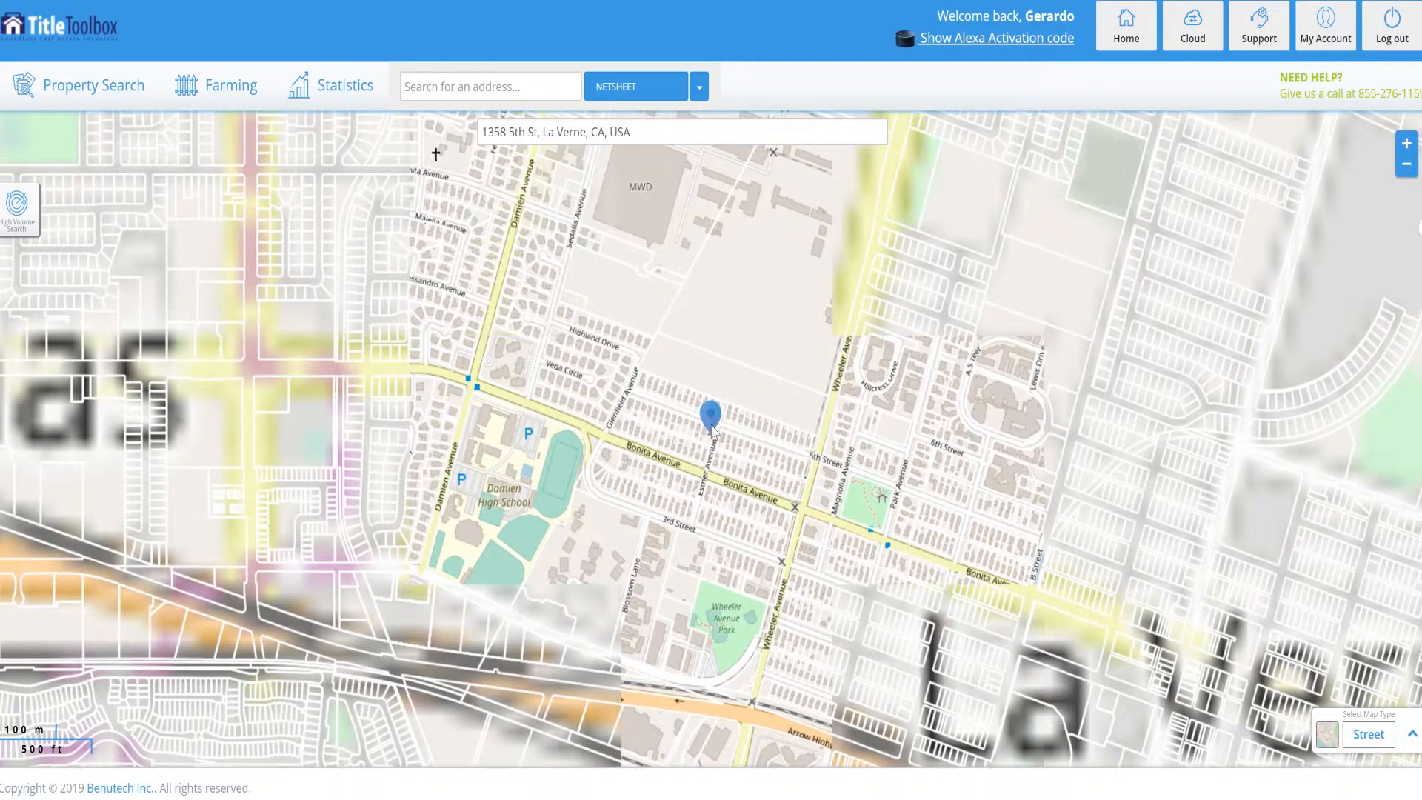
left_click(711, 424)
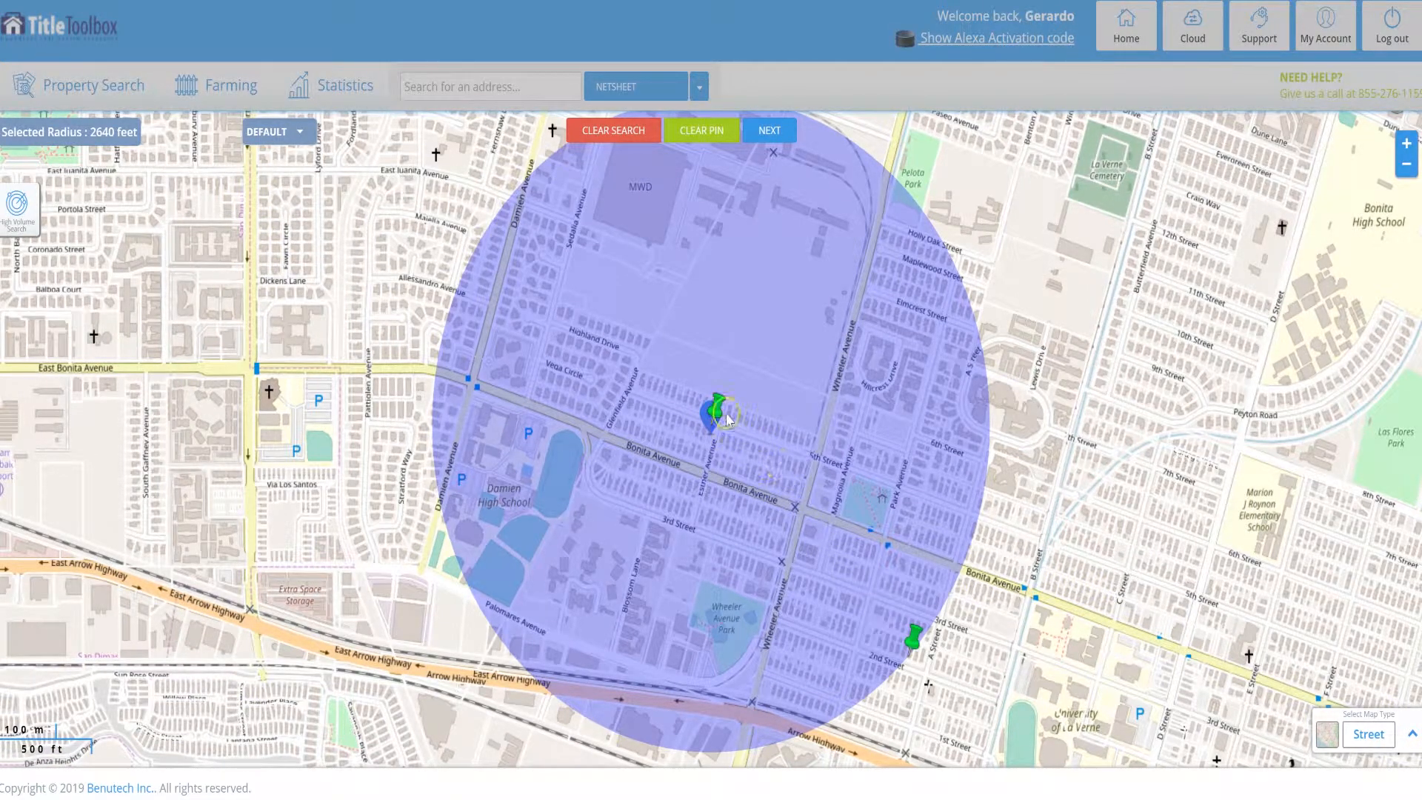
Shrink the search circle to a radius of about 1968 feet and move its centre east to 7th Street near Peyton Road.
left_click(716, 408)
left_click(910, 640)
mouse_move(715, 423)
left_mouse_down()
mouse_move(816, 411)
mouse_move(735, 400)
mouse_move(719, 429)
left_mouse_up()
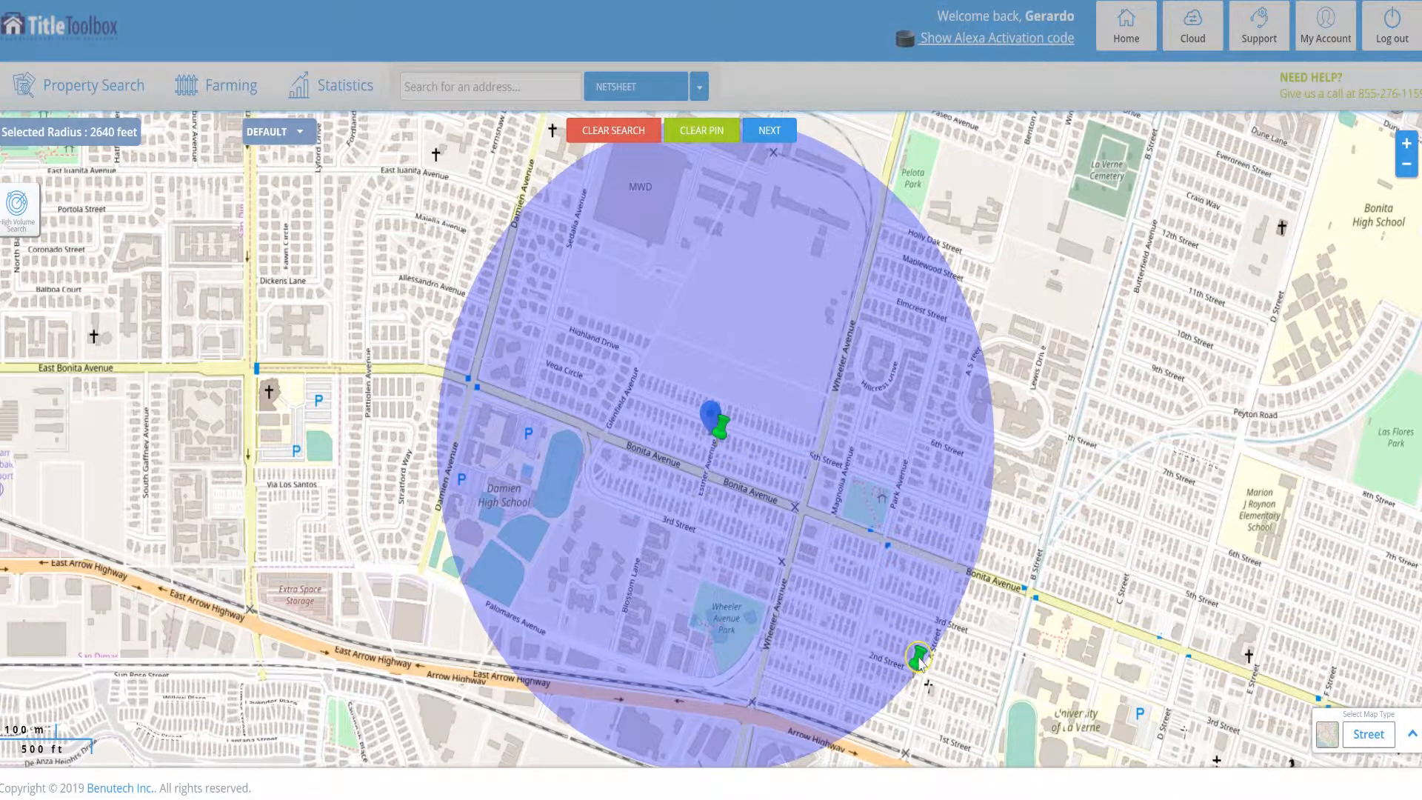
left_click_drag(919, 661, 895, 572)
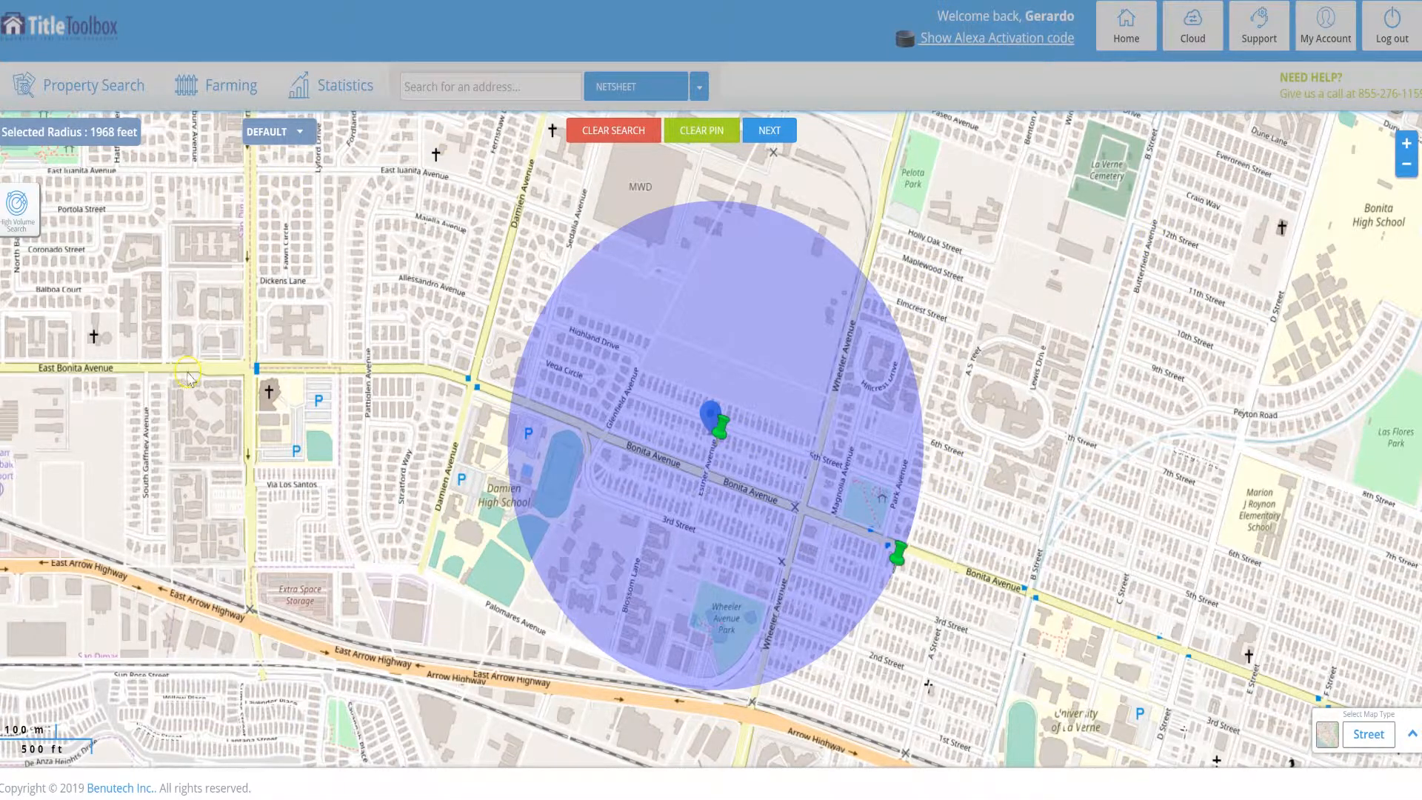
left_click_drag(717, 428, 1148, 485)
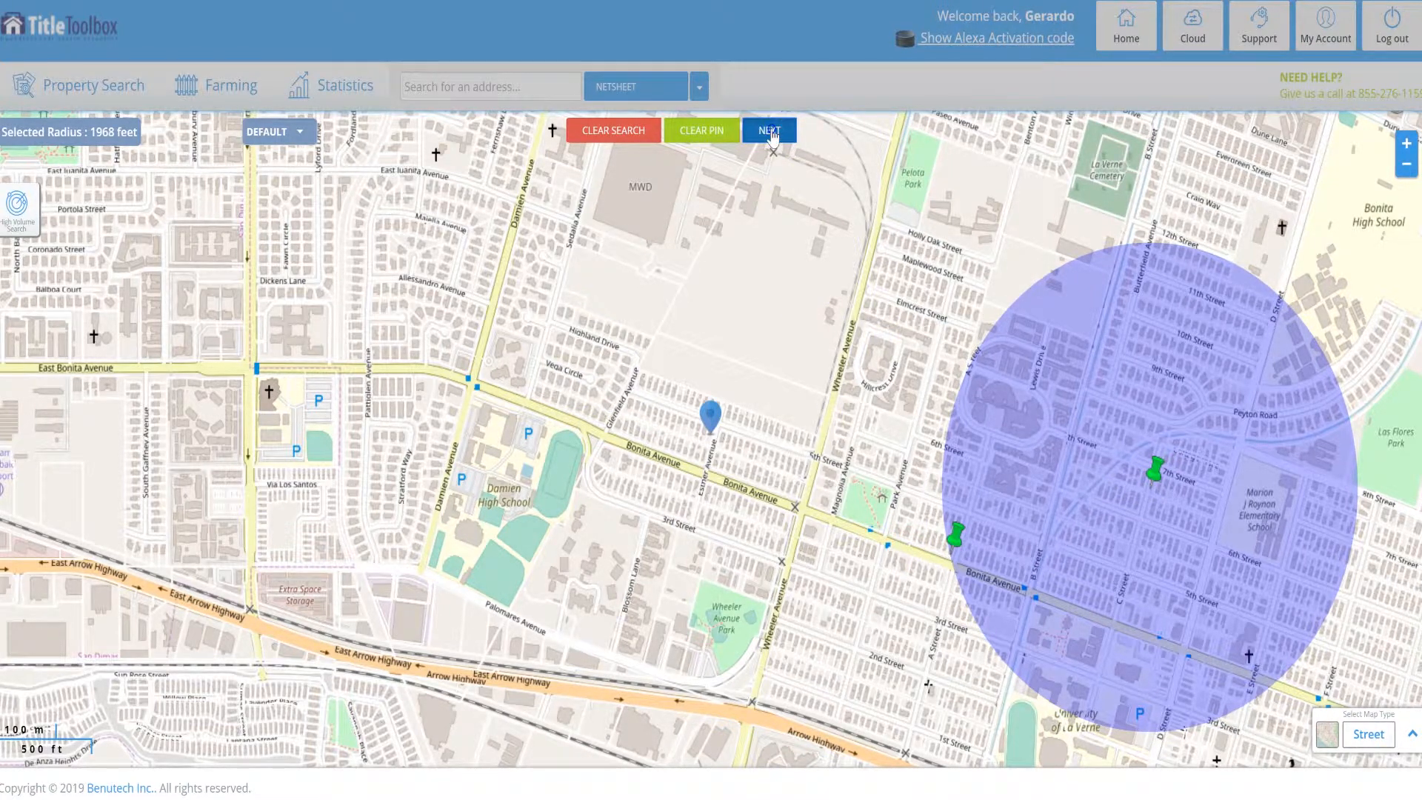
Set the Empty Nester custom filter to Yes for the circled area, get the count and open the matching property records.
left_click(770, 131)
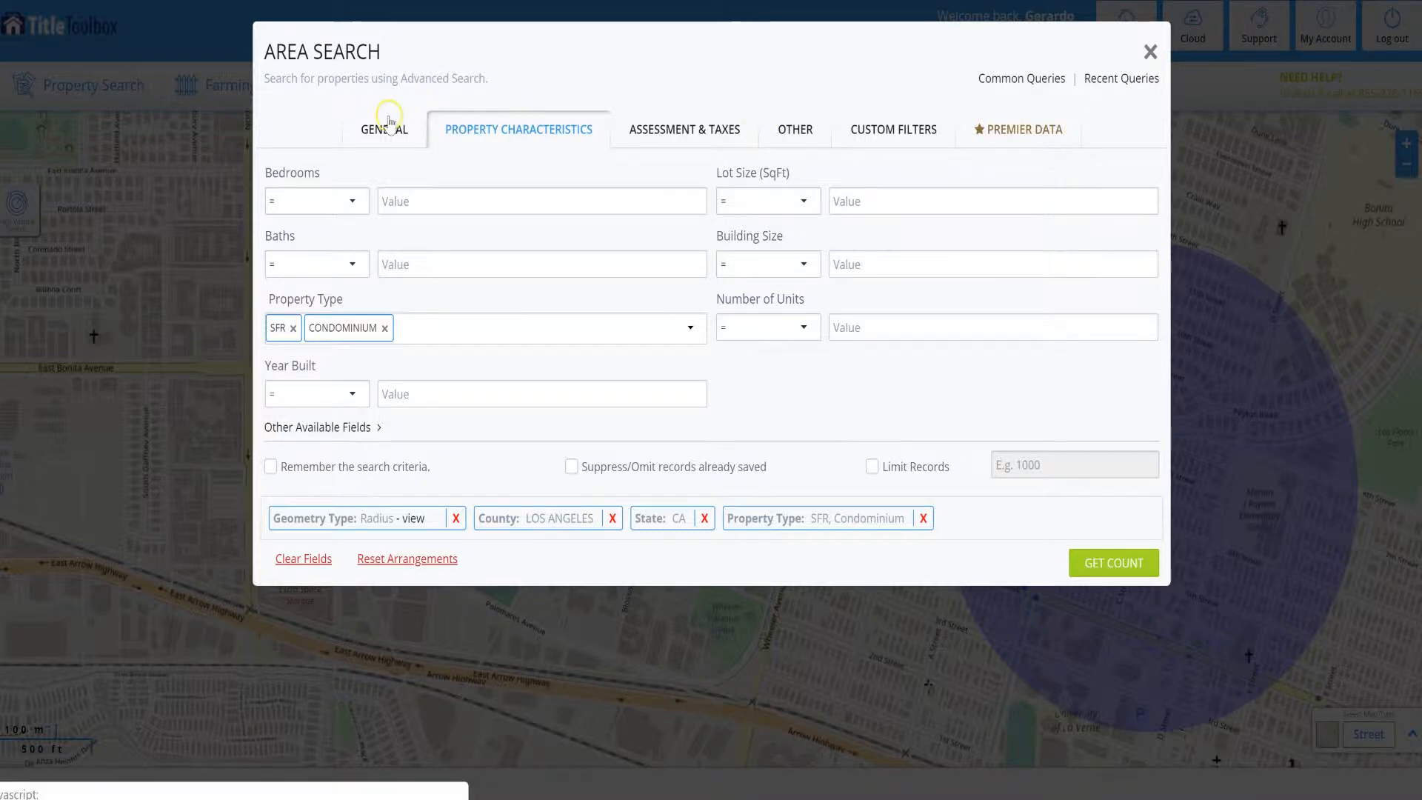
left_click(884, 136)
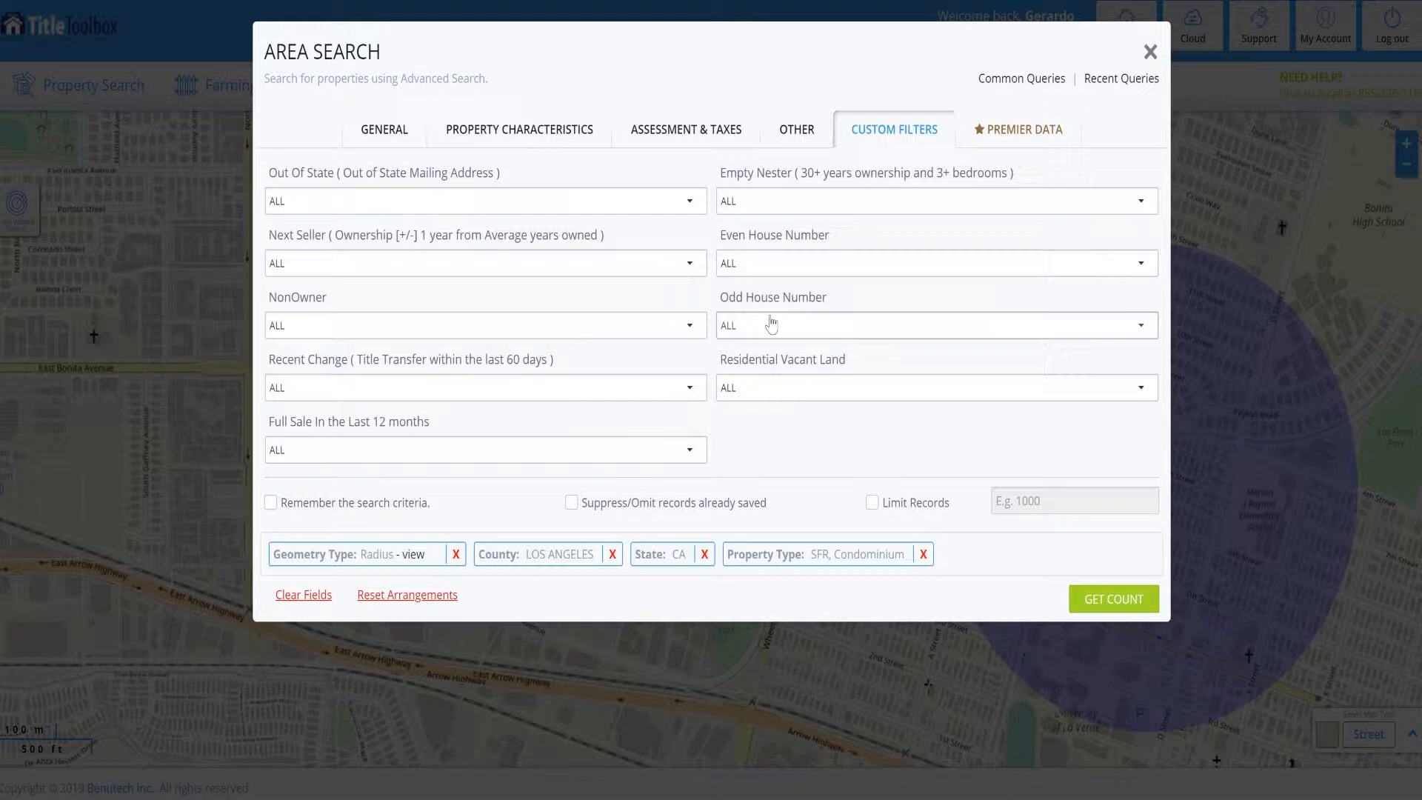
left_click(819, 207)
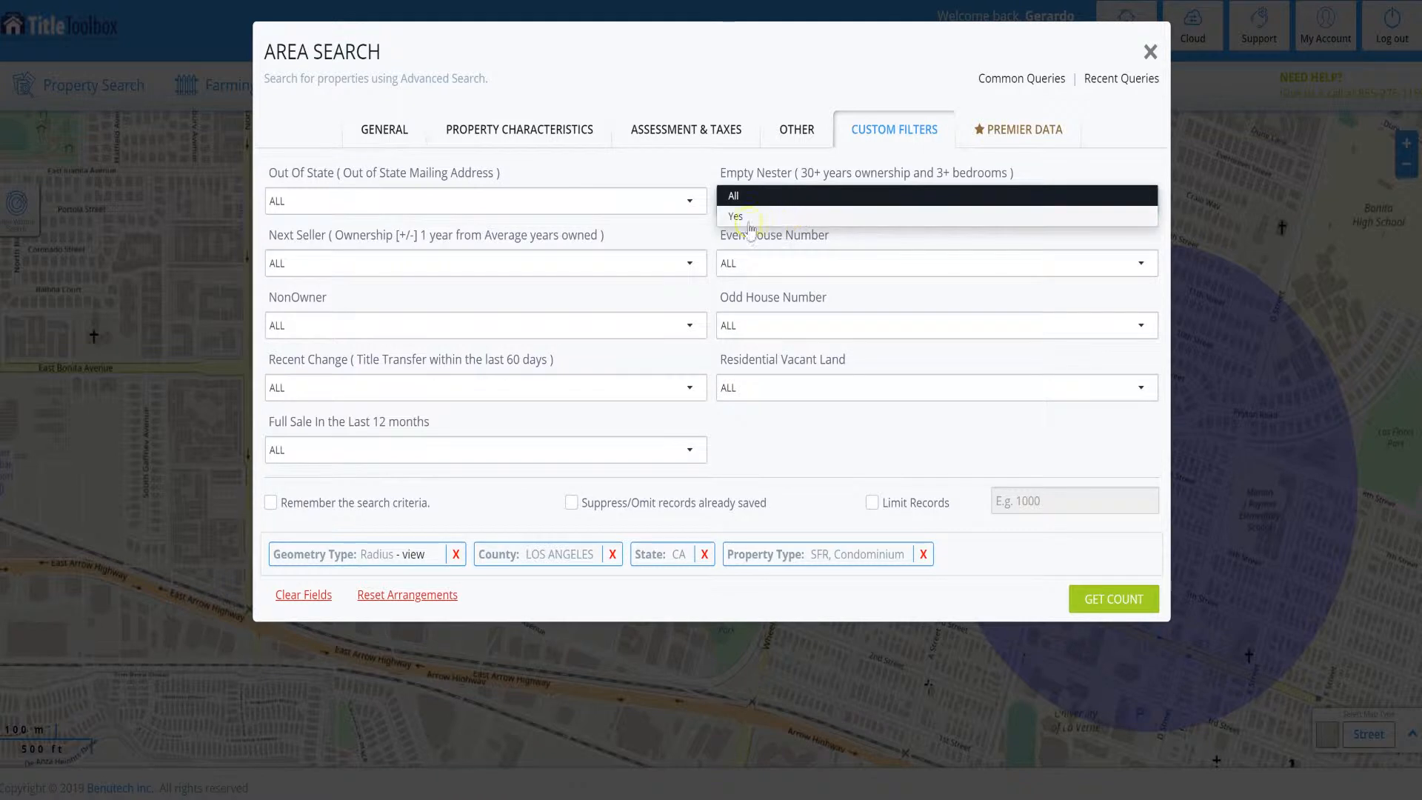
left_click(733, 224)
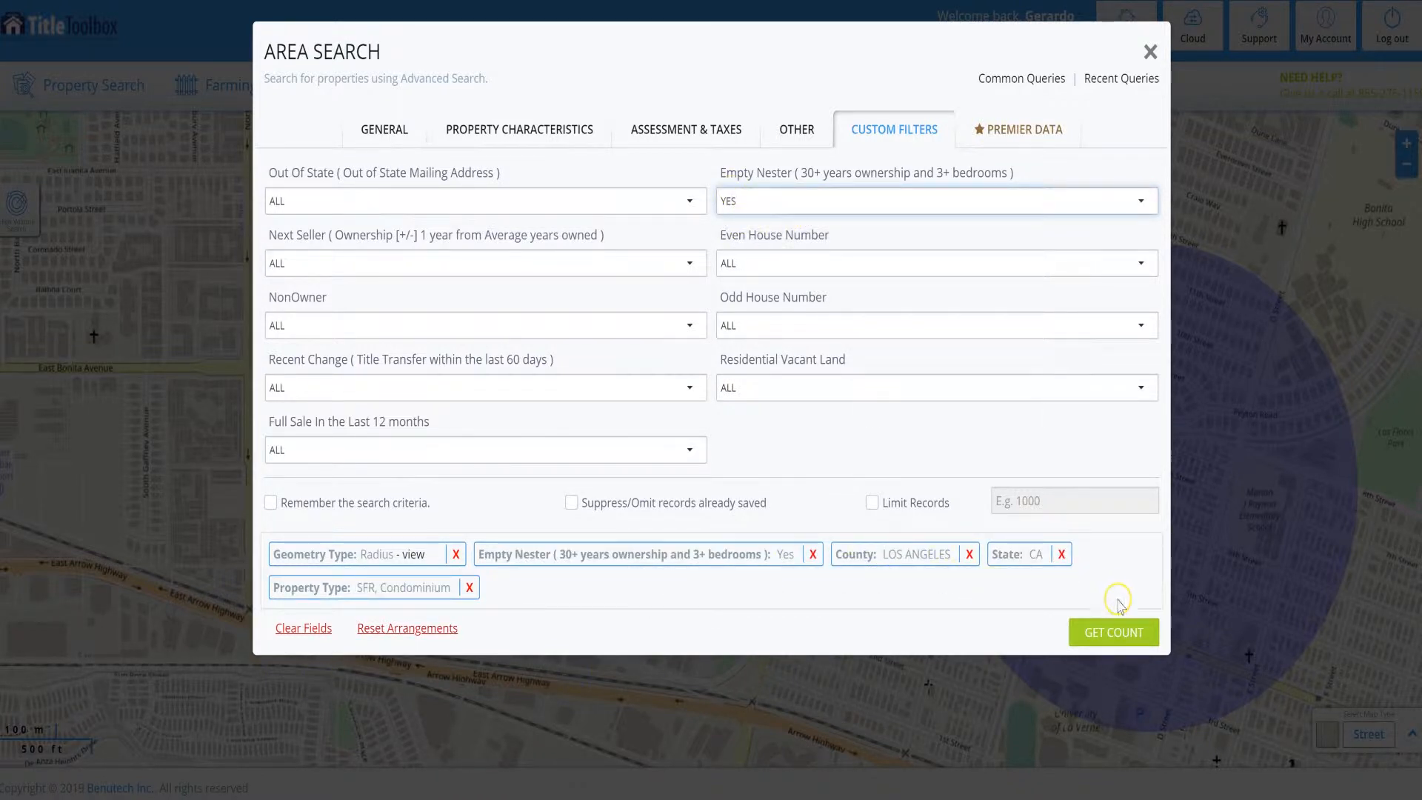
left_click(1106, 631)
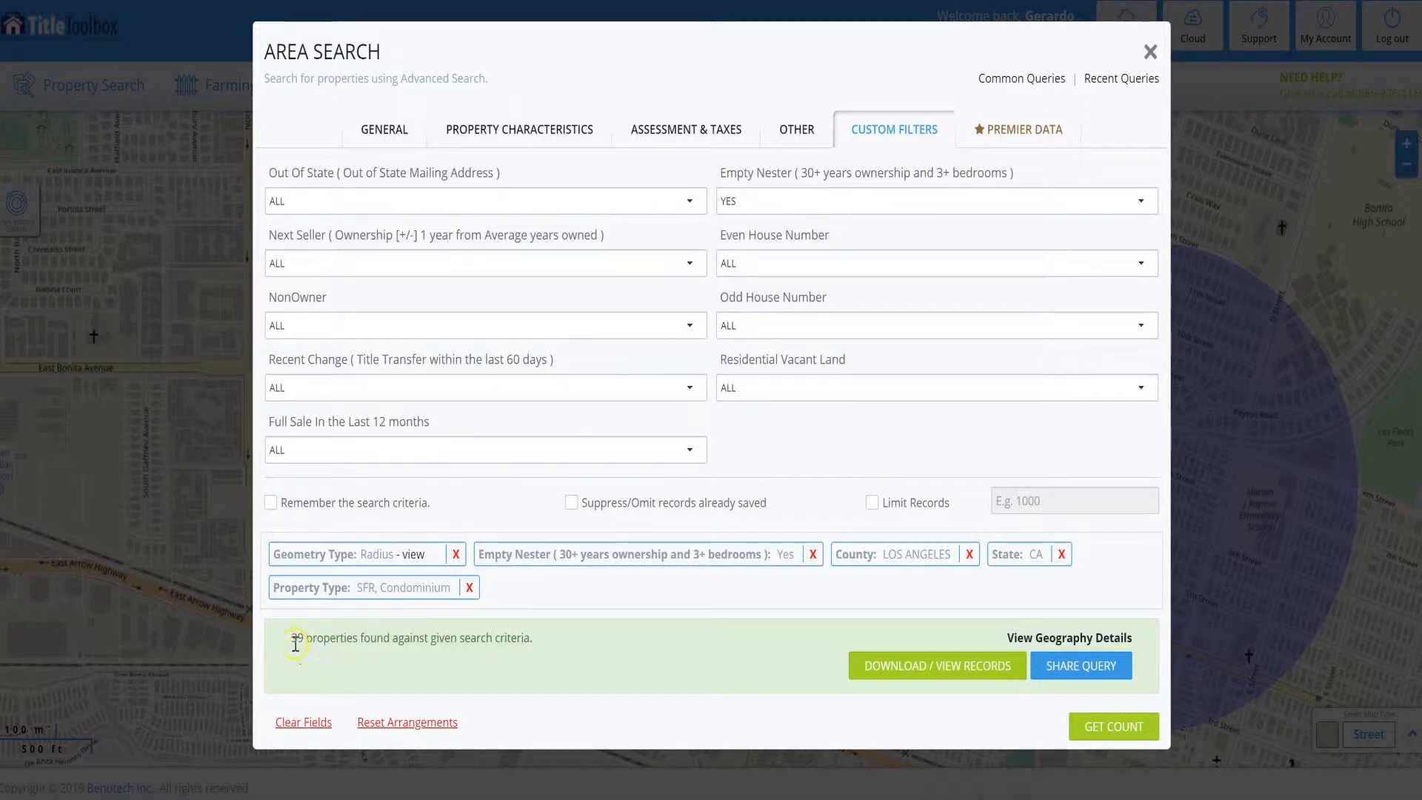
left_click(933, 669)
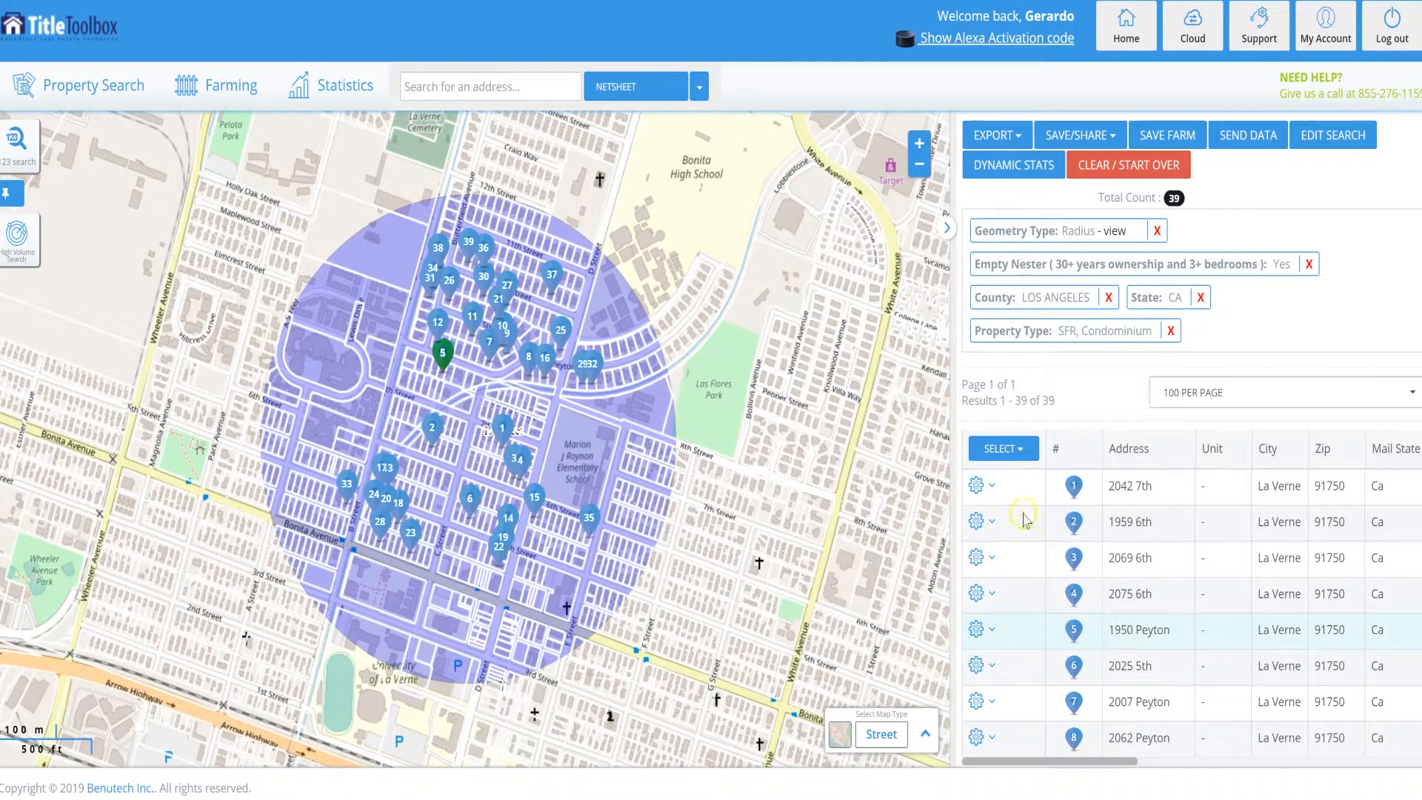
Widen the results table and review the property records across to the bedroom, bath and occupancy columns.
mouse_move(953, 423)
left_mouse_down()
mouse_move(685, 432)
mouse_move(850, 429)
mouse_move(645, 413)
mouse_move(691, 411)
left_mouse_up()
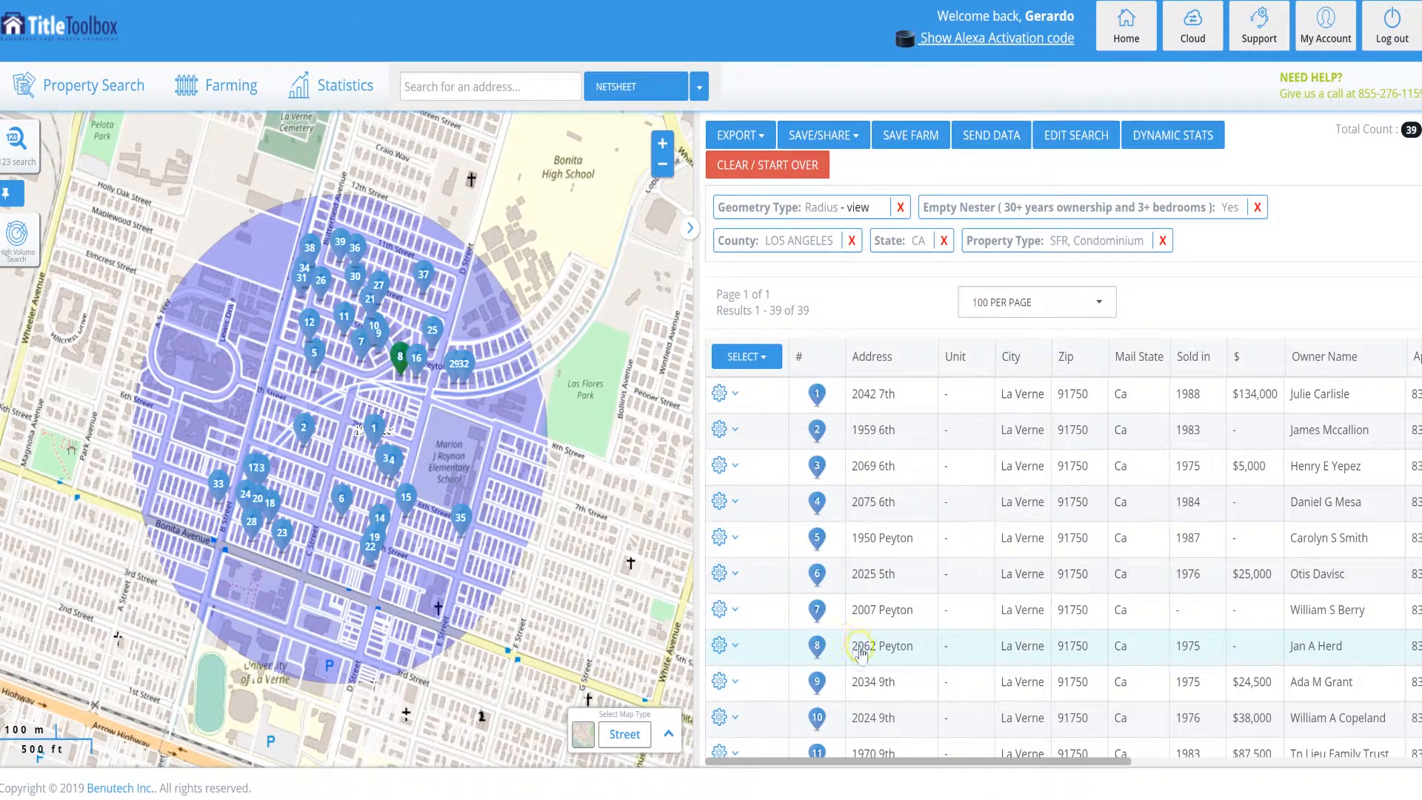
left_click_drag(863, 762, 1183, 754)
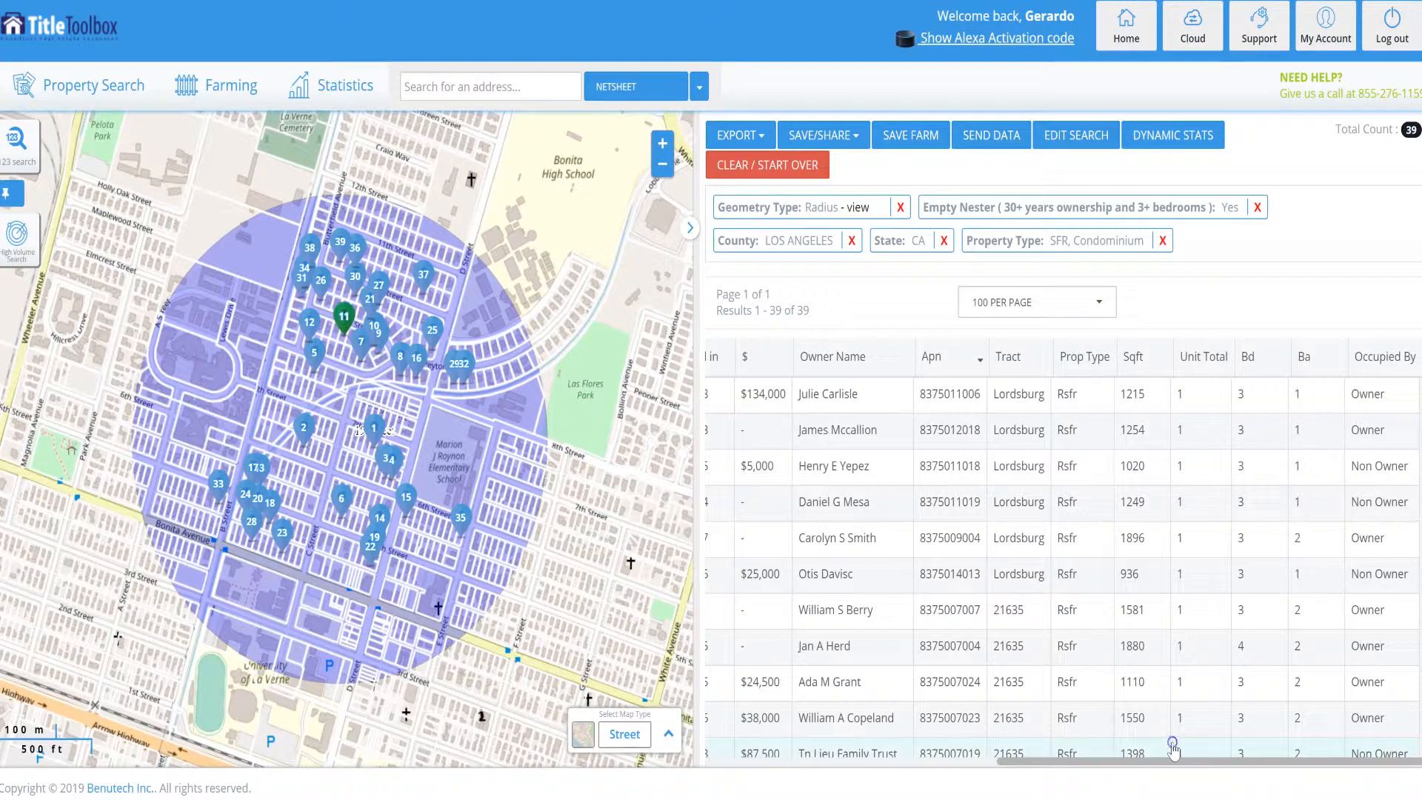
left_click(1137, 763)
left_click_drag(1153, 755, 1152, 758)
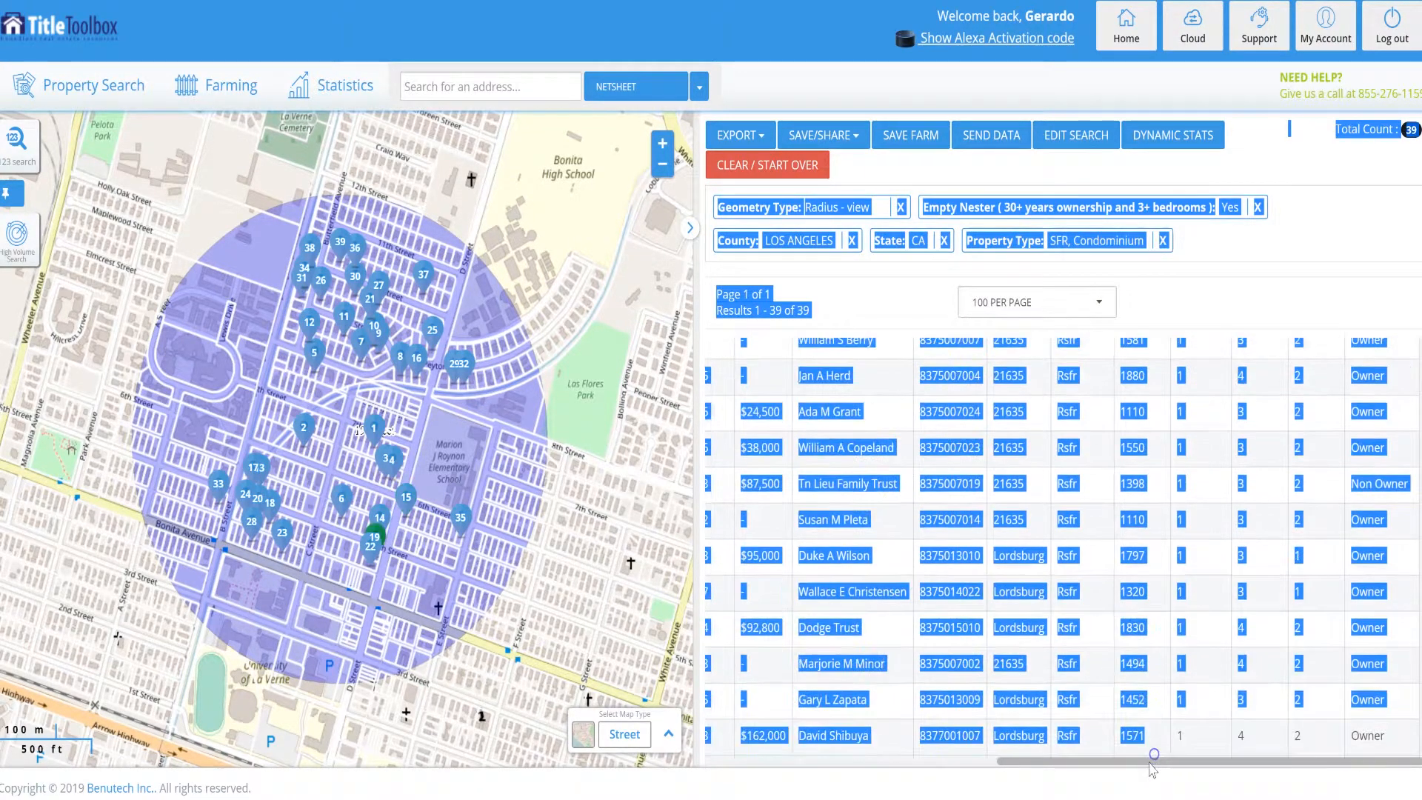
left_click(892, 781)
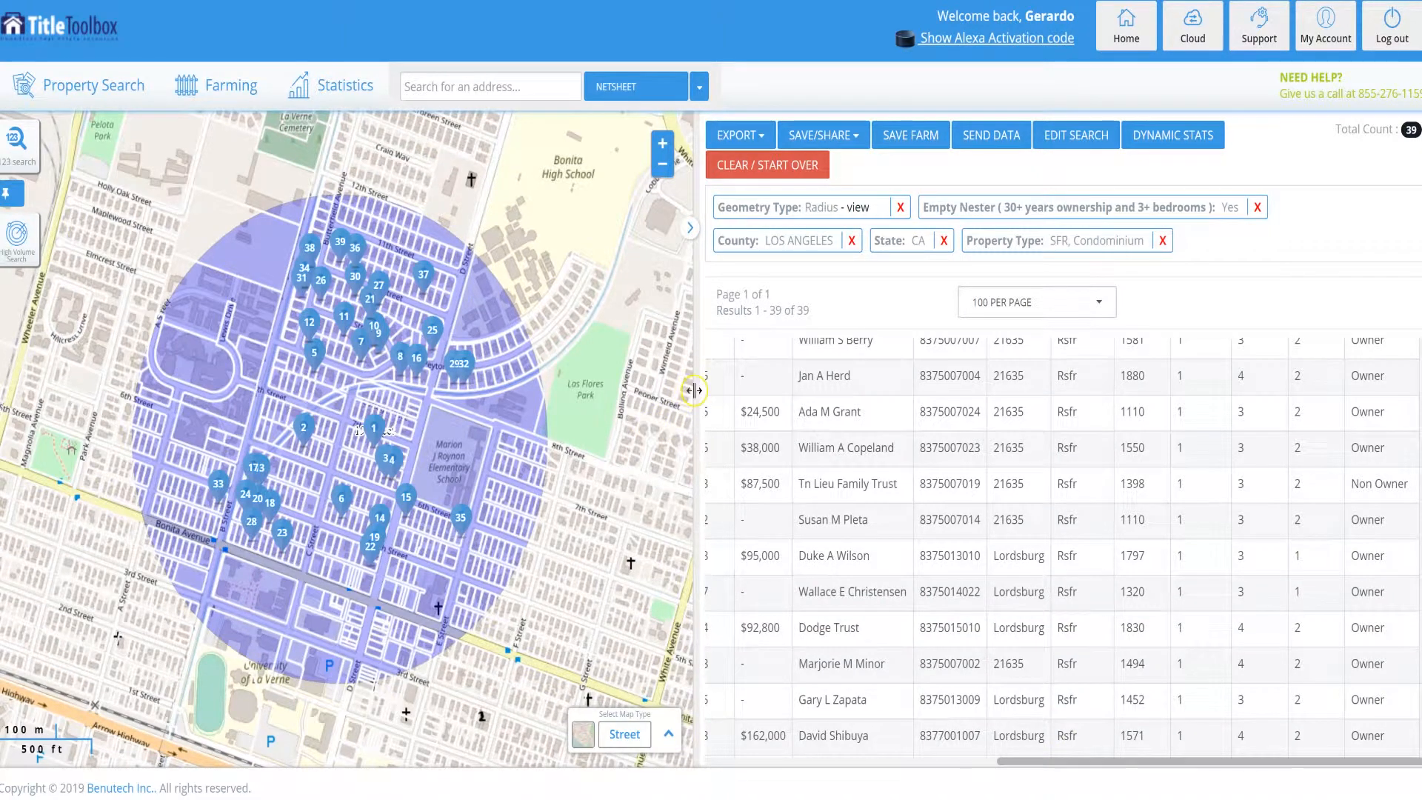
left_click_drag(688, 396, 463, 374)
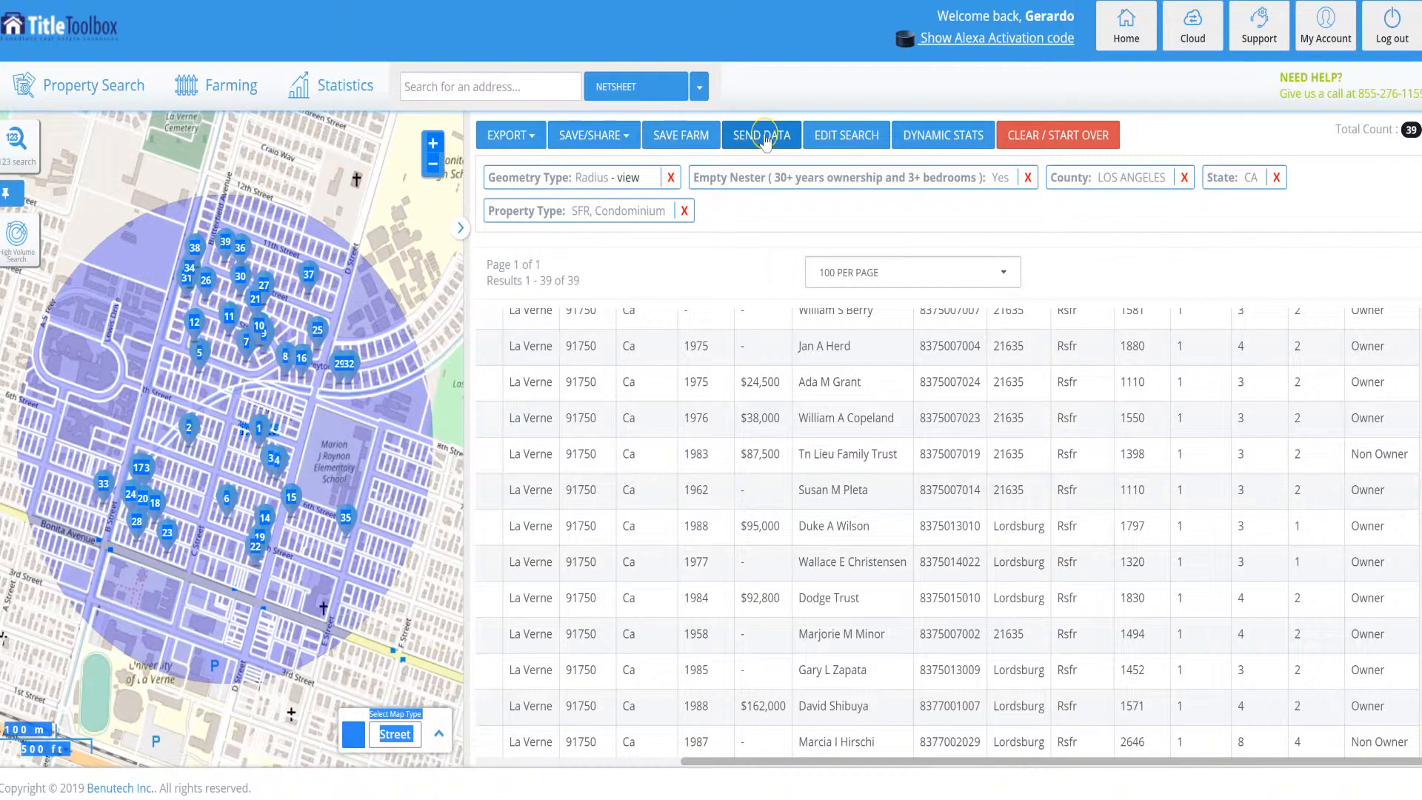
Examine the export formats available for the empty nester records, including the CSV, labels, line-report and walking farm options.
left_click(855, 133)
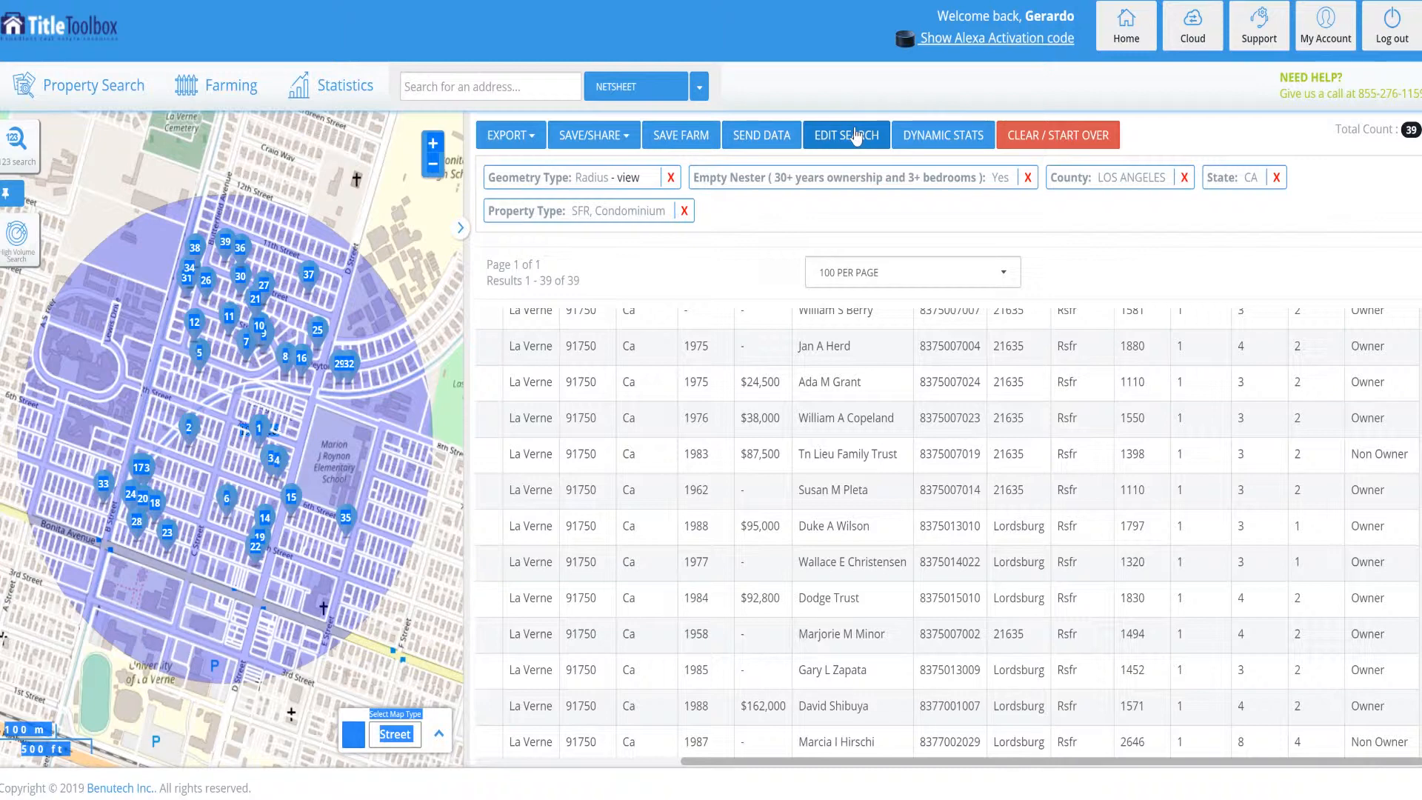
left_click(687, 139)
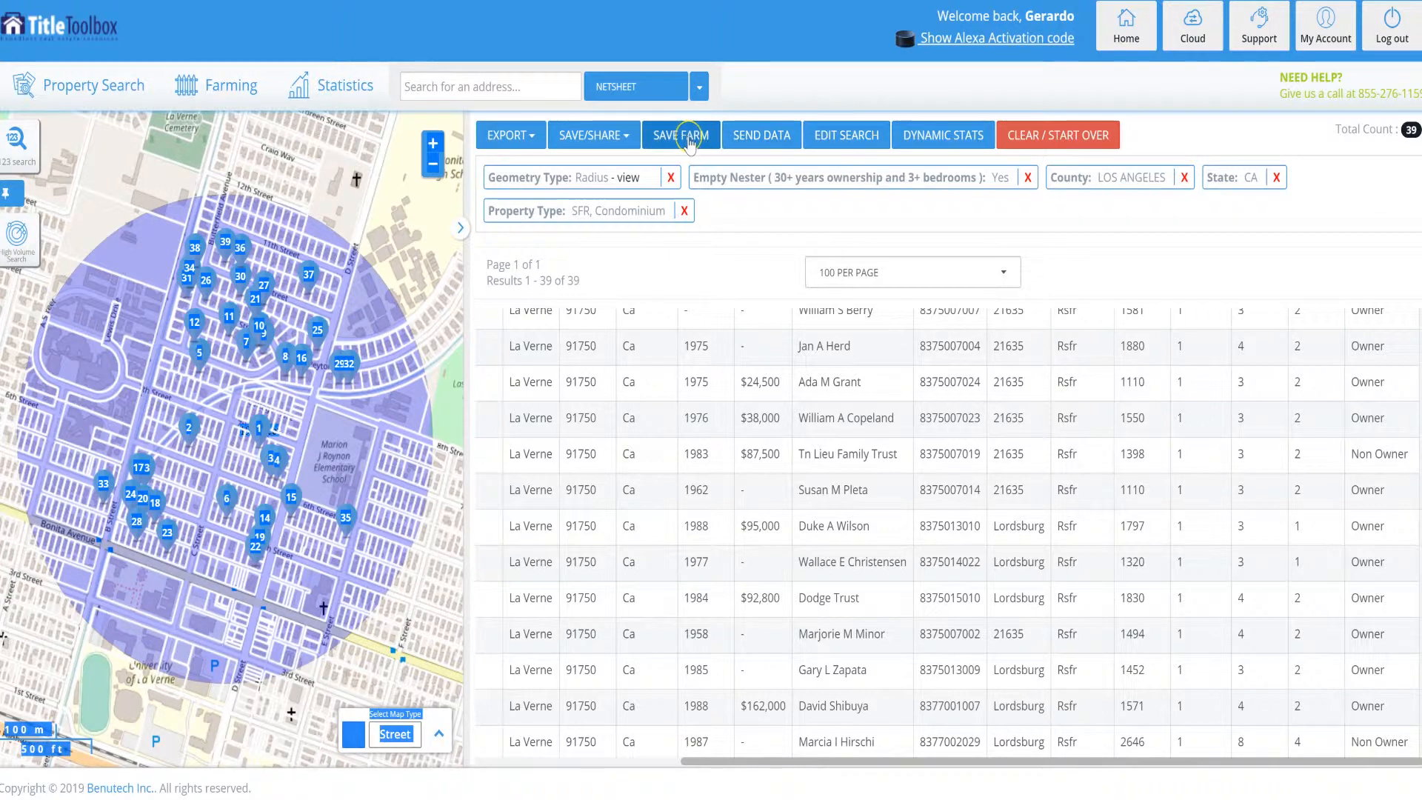
left_click(536, 139)
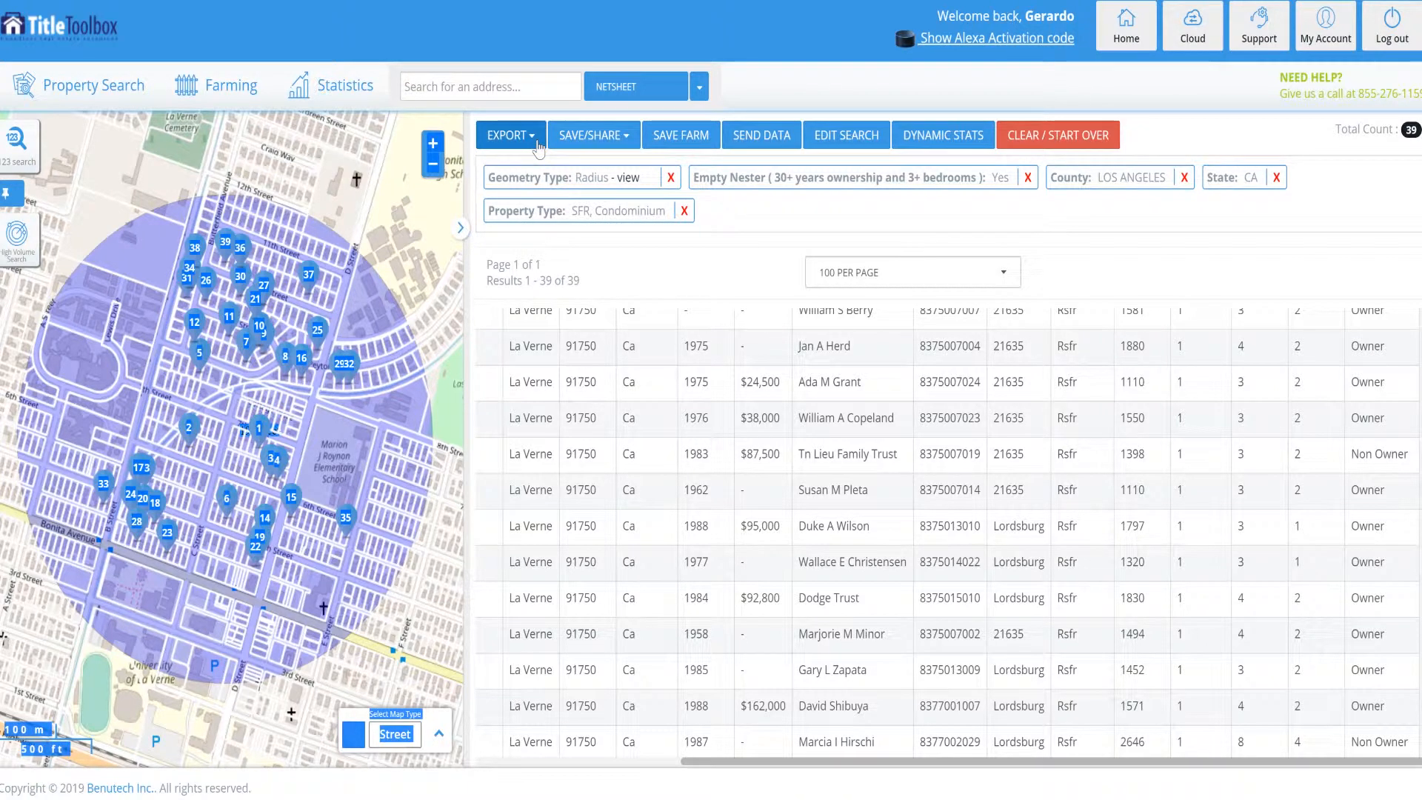
left_click(538, 142)
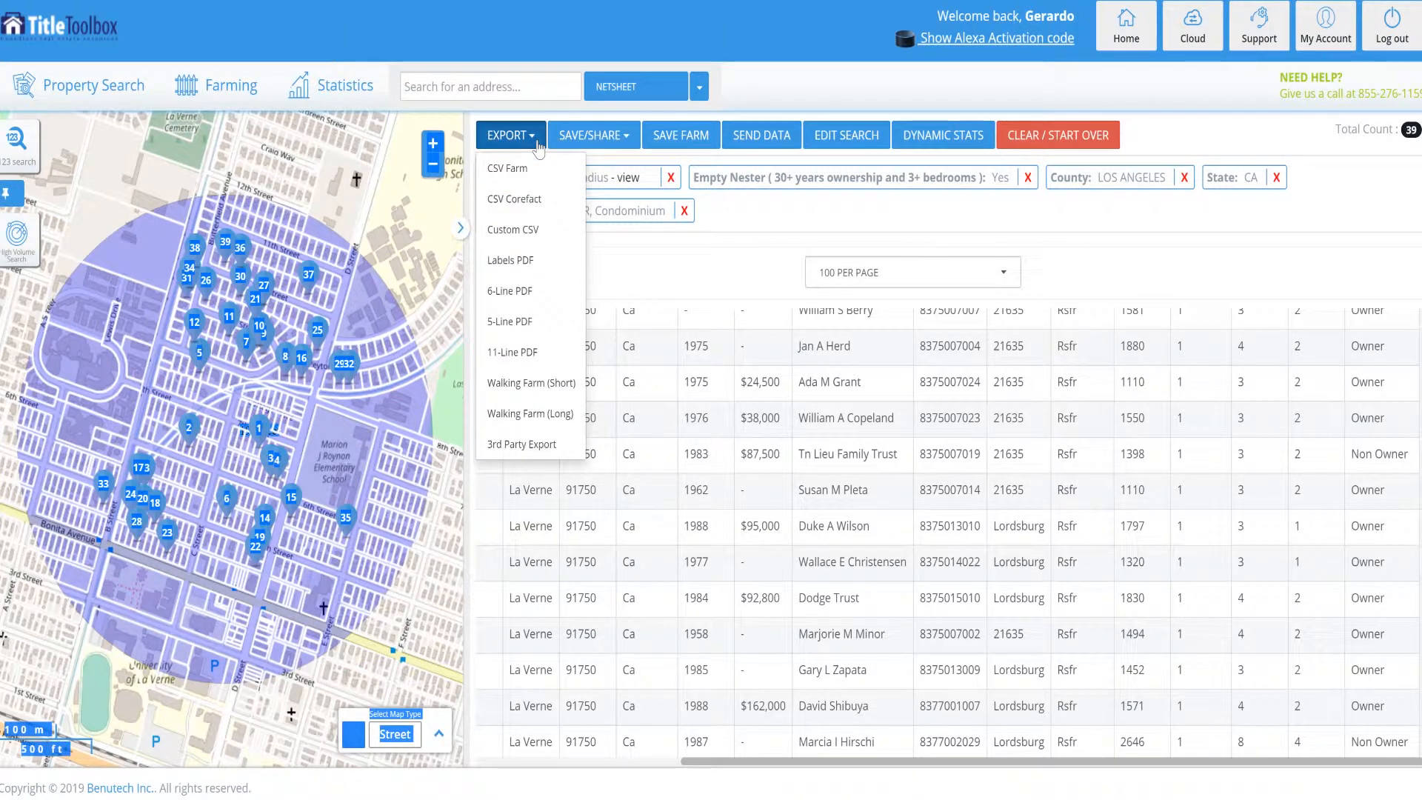
left_click(520, 173)
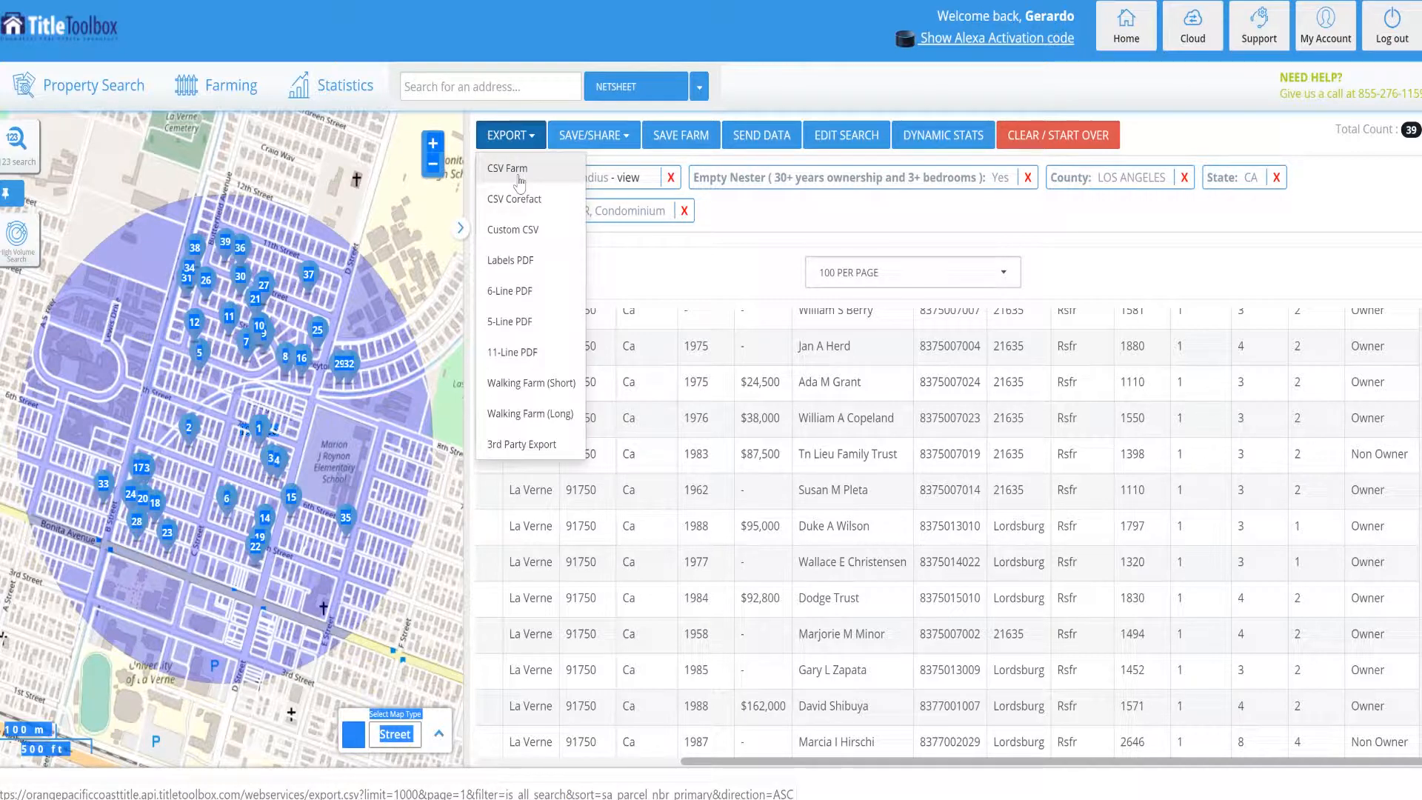
left_click(522, 293)
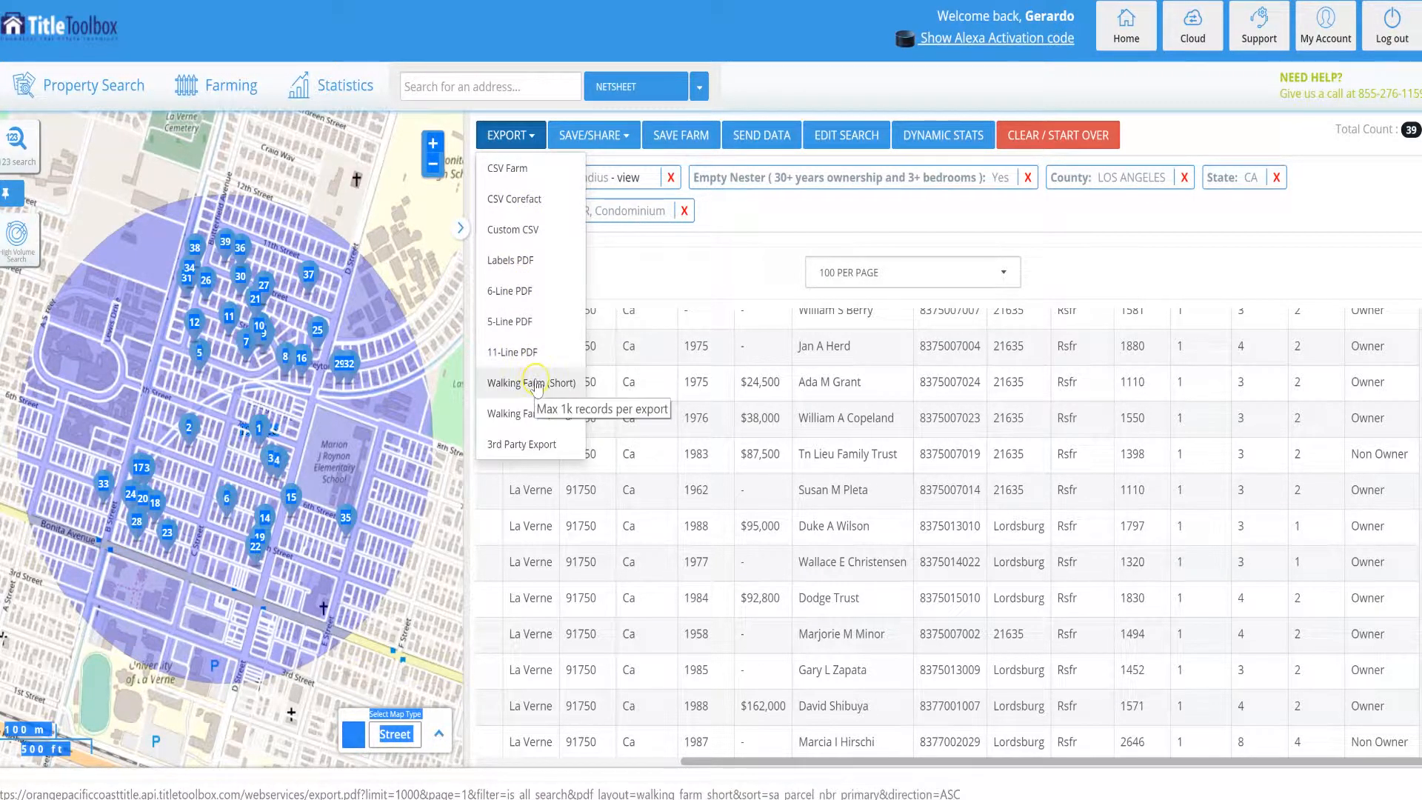
left_click(522, 264)
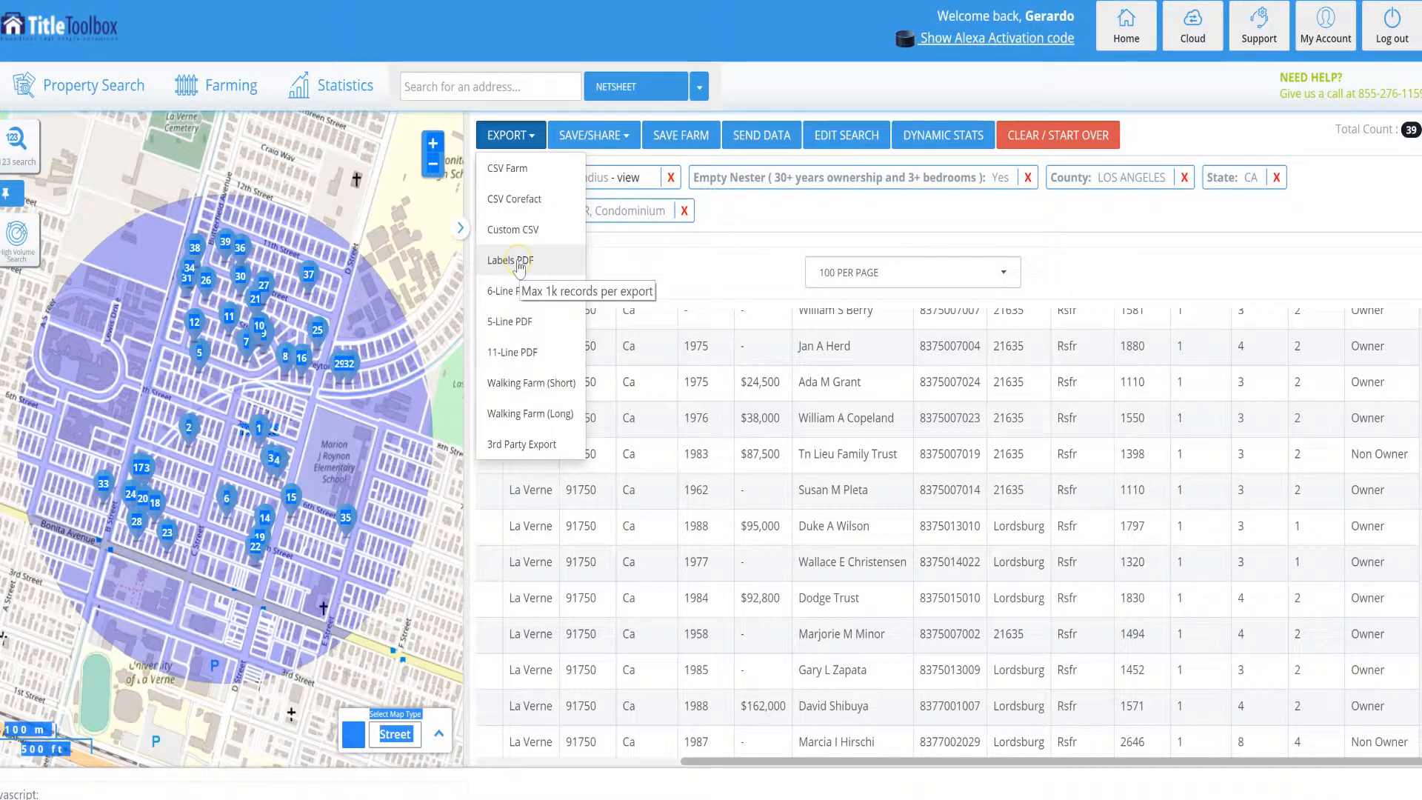
Export the empty nester records as PDF labels with Current Homeowner as recipient and the mailing address, and look through the generated labels.
left_click(519, 264)
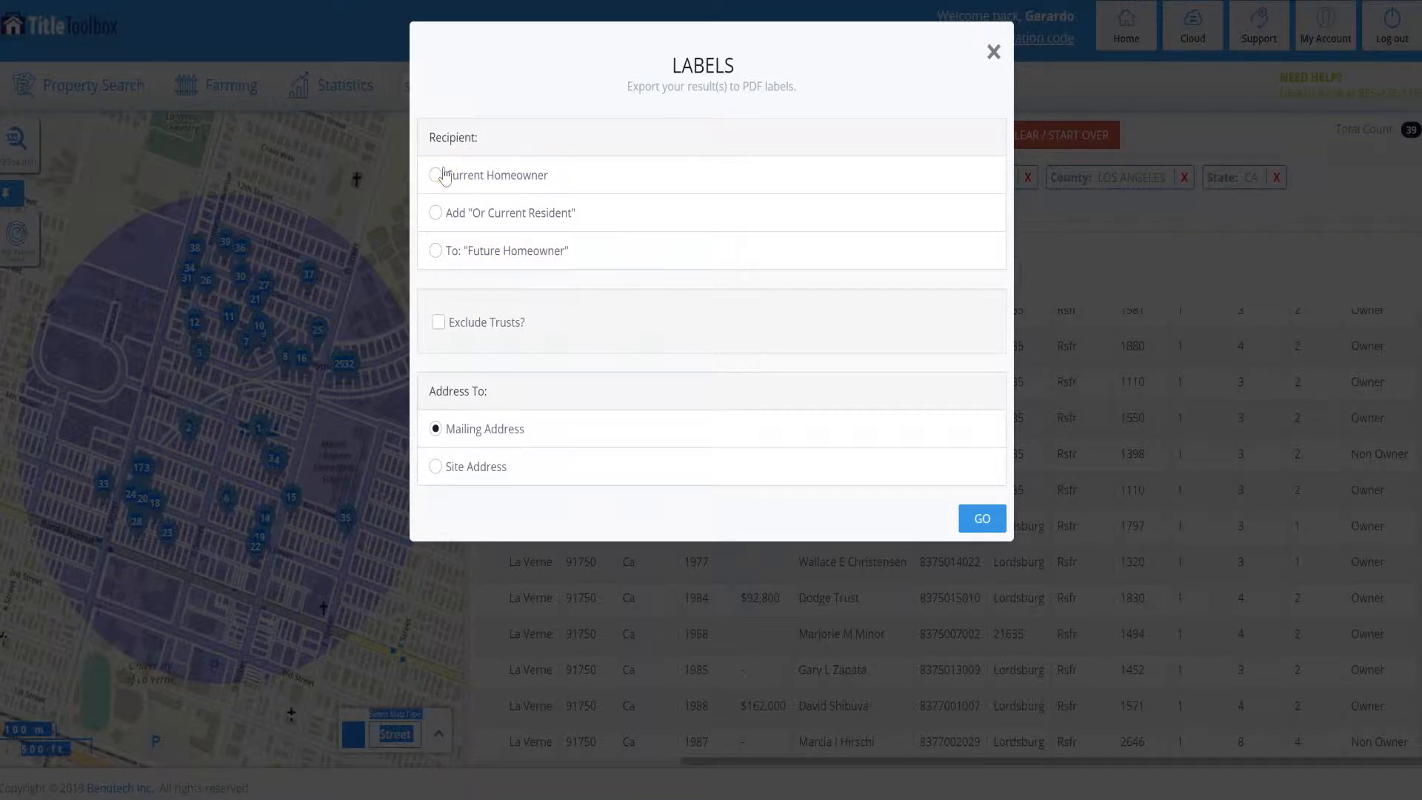
left_click(442, 187)
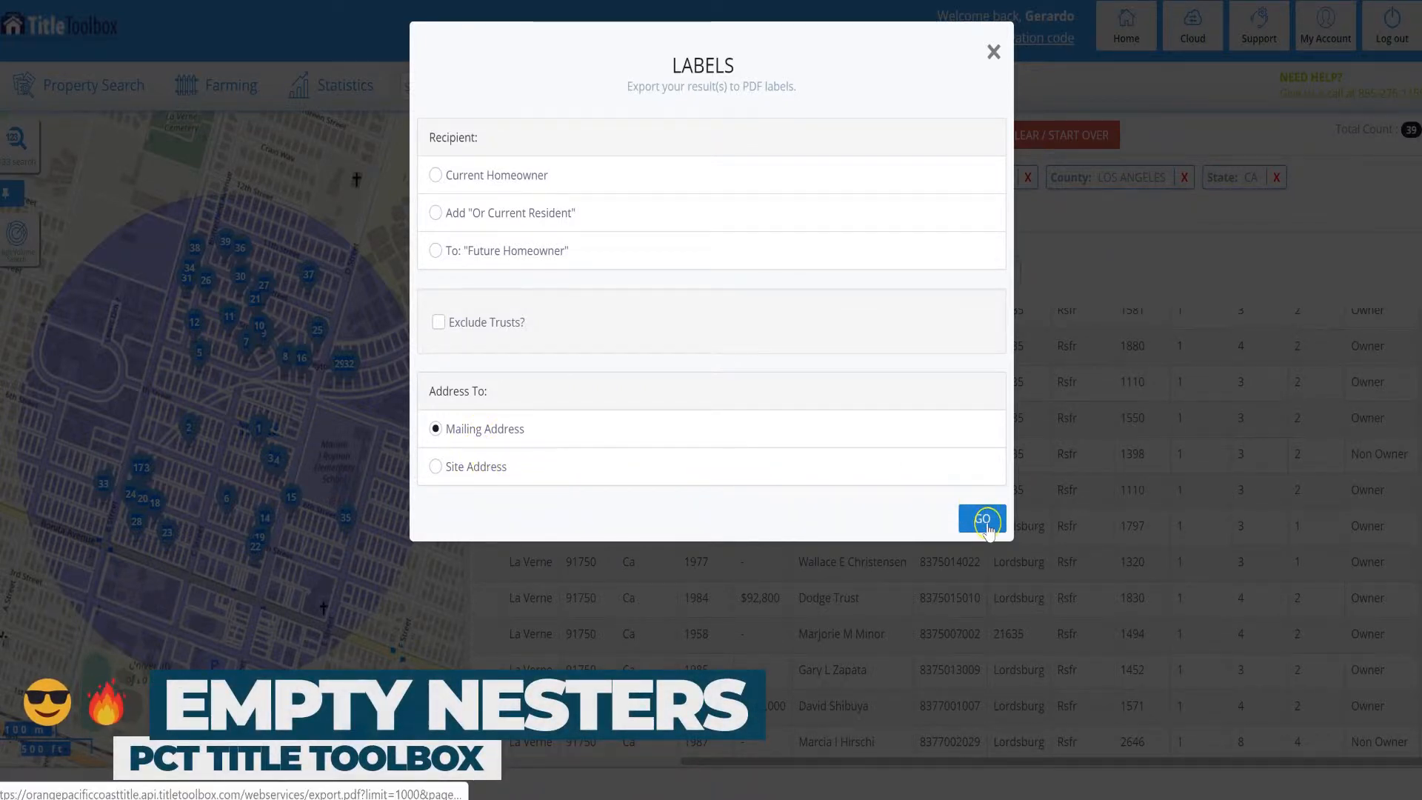
left_click(479, 181)
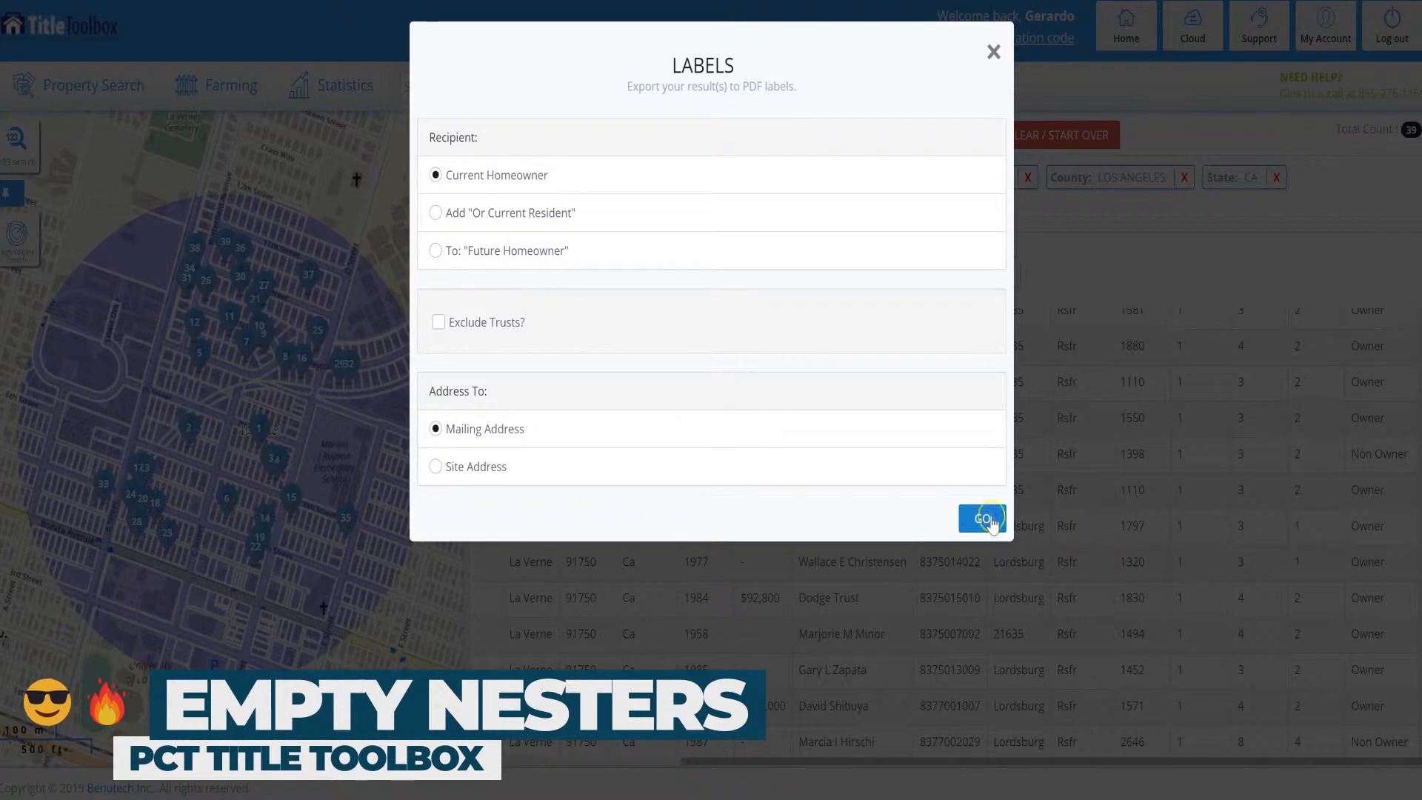
left_click(982, 518)
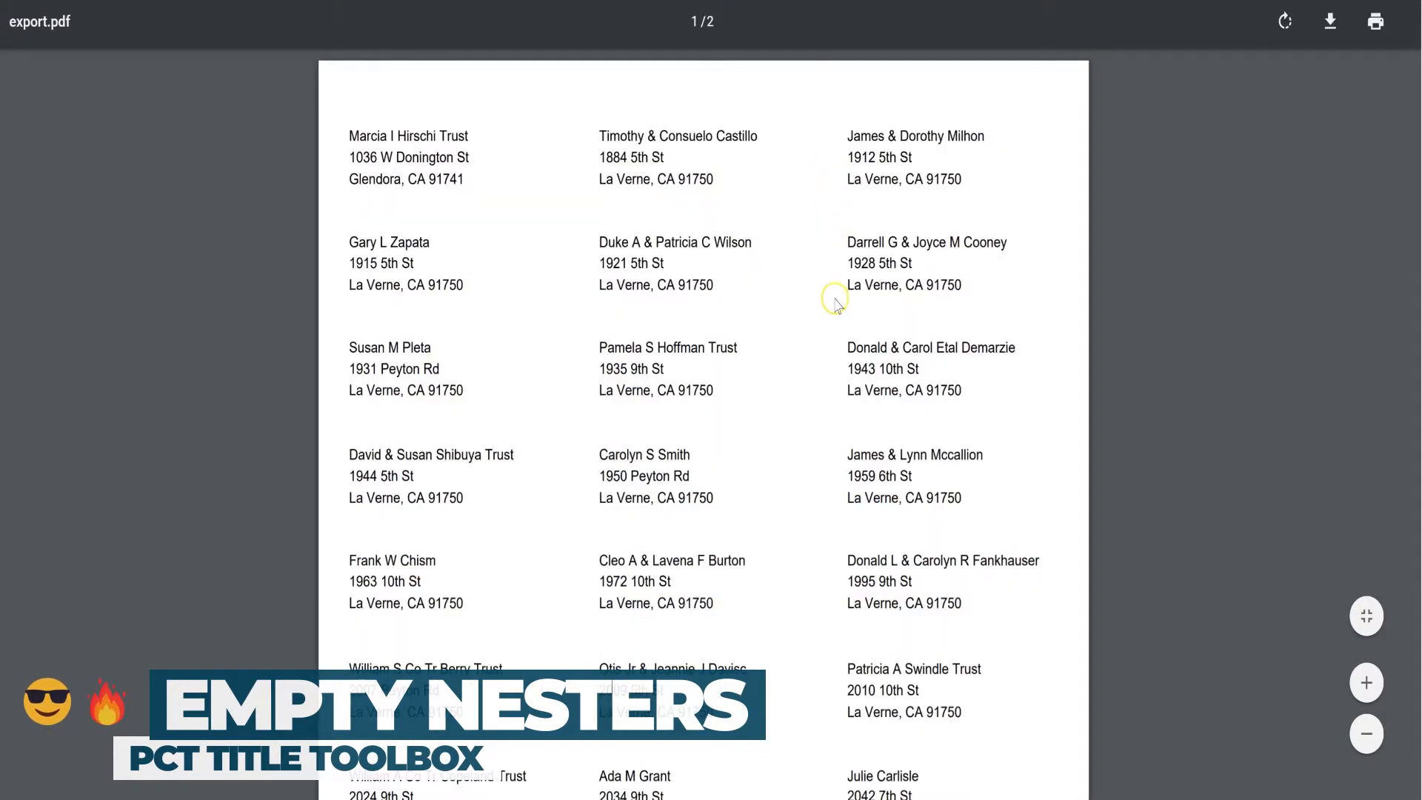
scroll(823, 342, "down", 5)
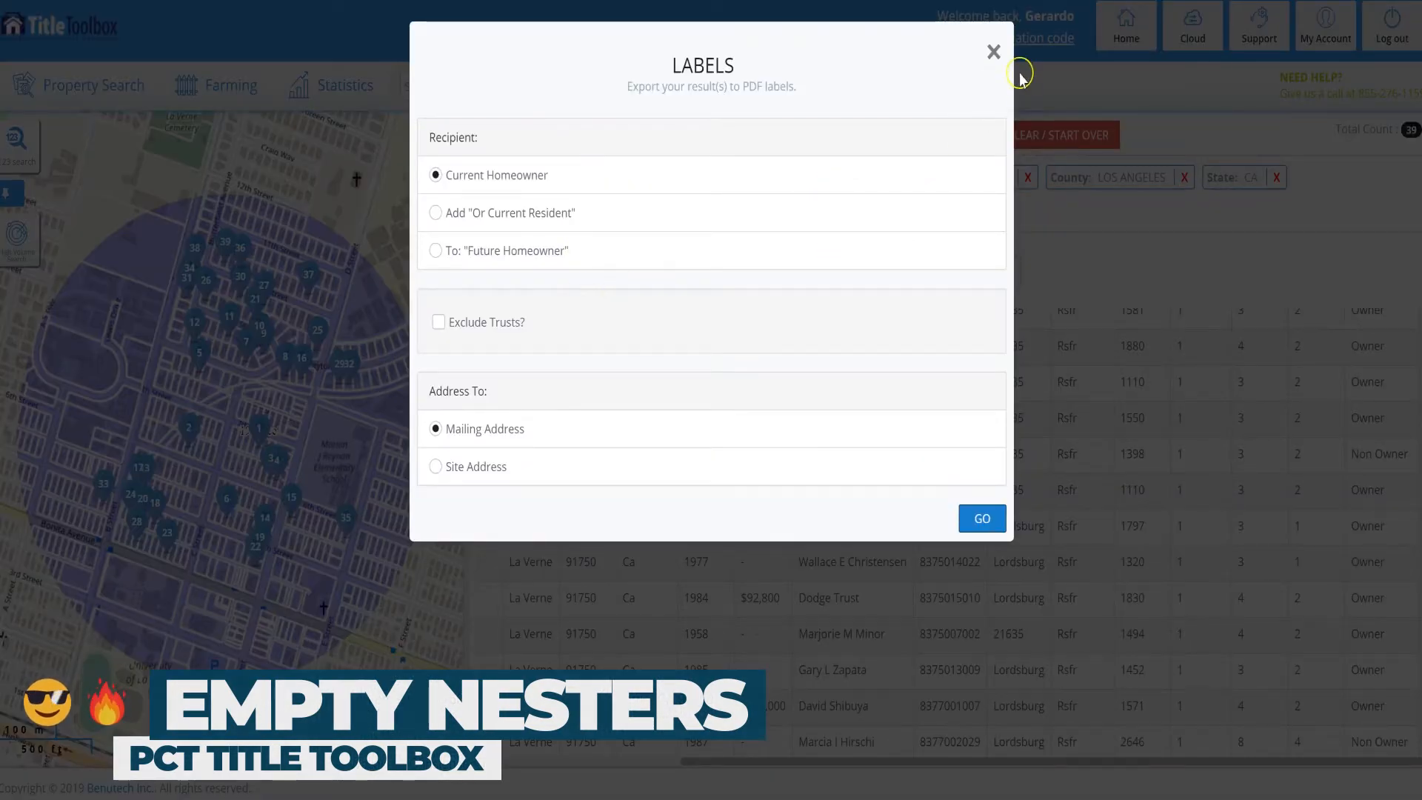
left_click(993, 52)
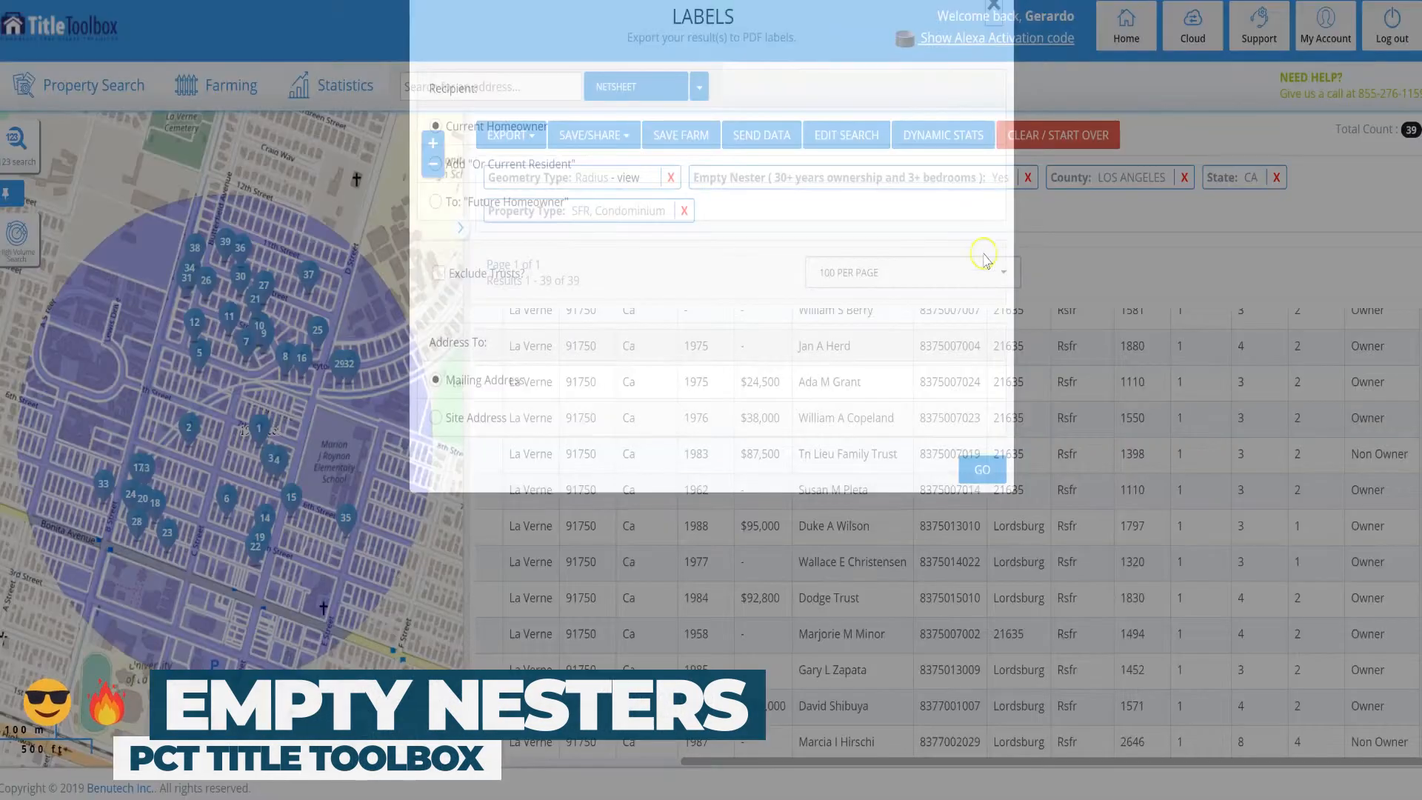